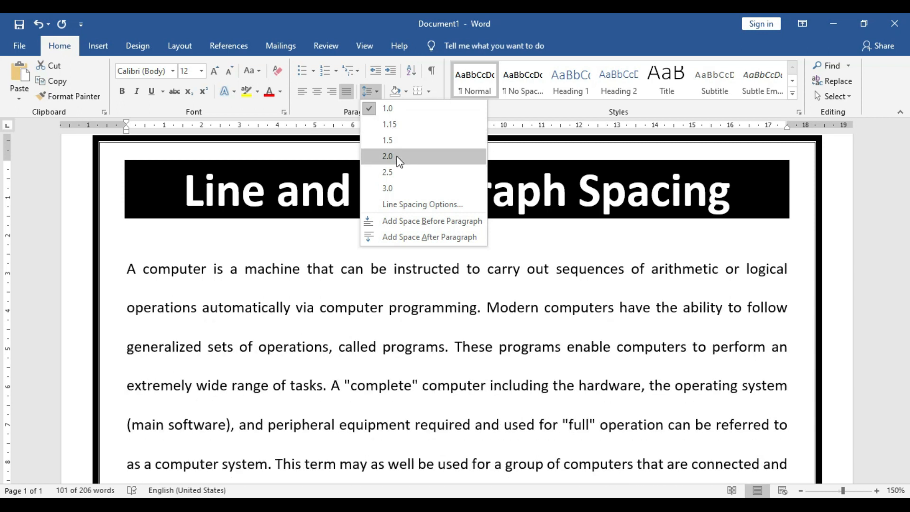
Step: Set the first body paragraph's line spacing to 2.5 and reduce the document zoom to 120%
click(401, 171)
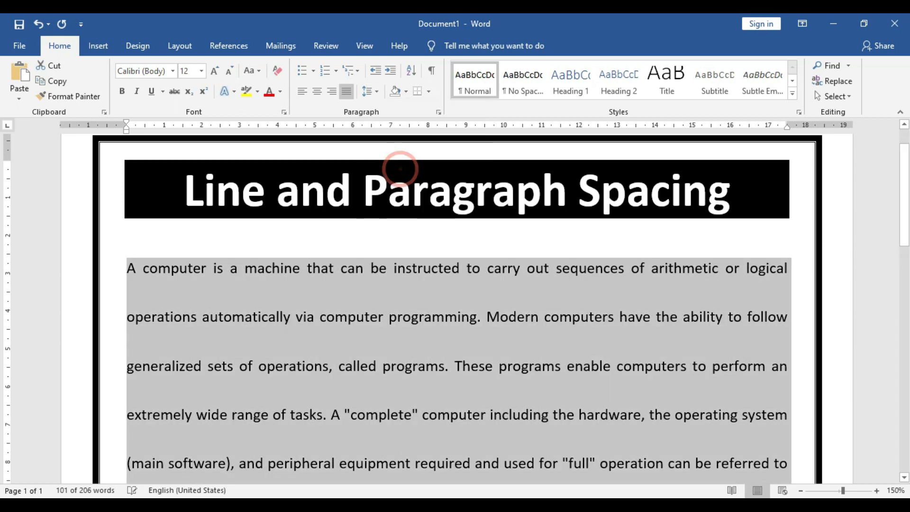
click(544, 316)
scroll(545, 317, down, 3)
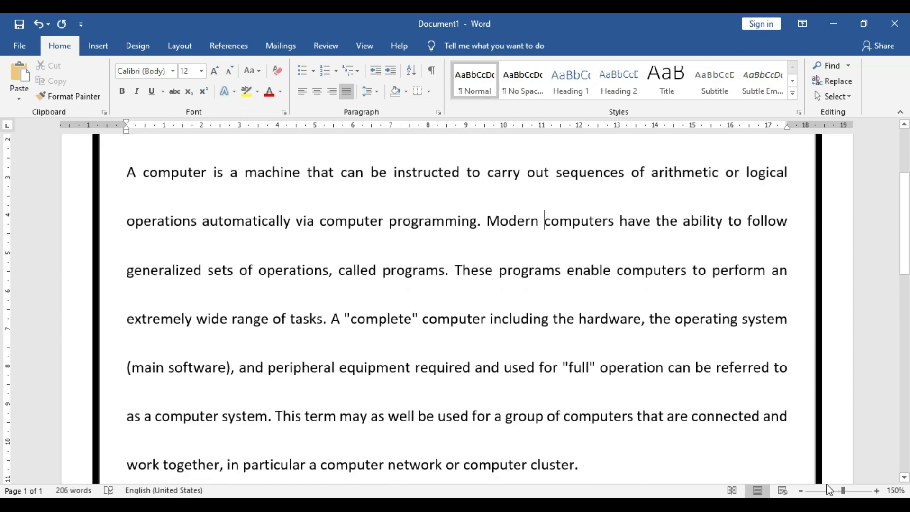
click(801, 490)
click(800, 491)
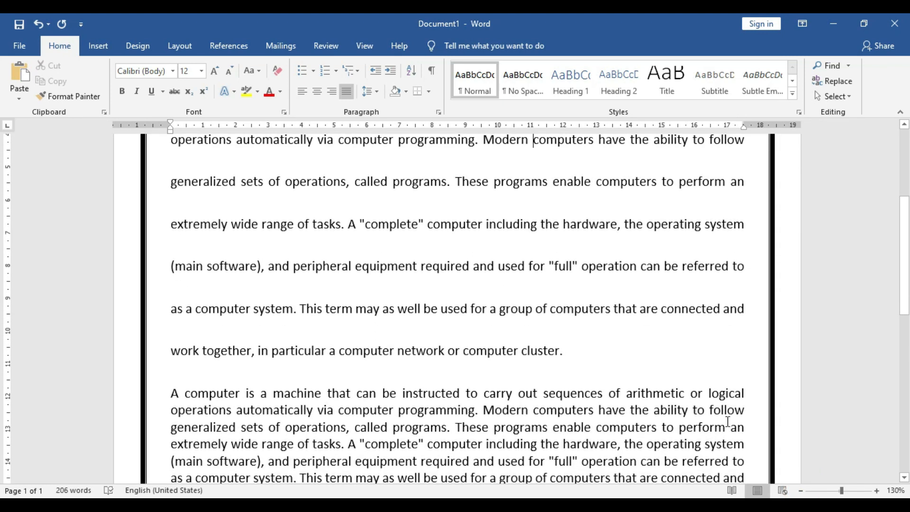
click(801, 491)
scroll(650, 390, up, 4)
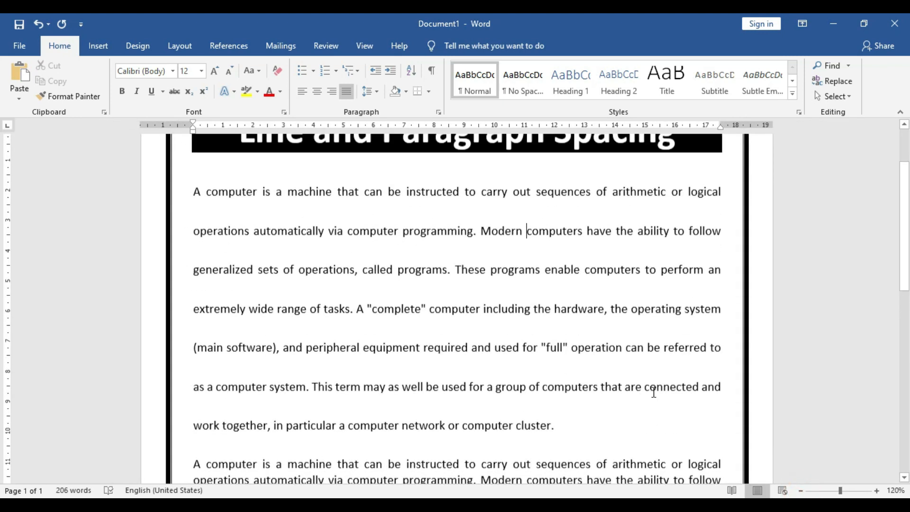
Step: Examine the spacing between lines in the first body paragraph and compare it with the paragraph below
click(576, 451)
mouse_move(576, 451)
mouse_down()
mouse_move(176, 246)
mouse_move(189, 210)
mouse_up()
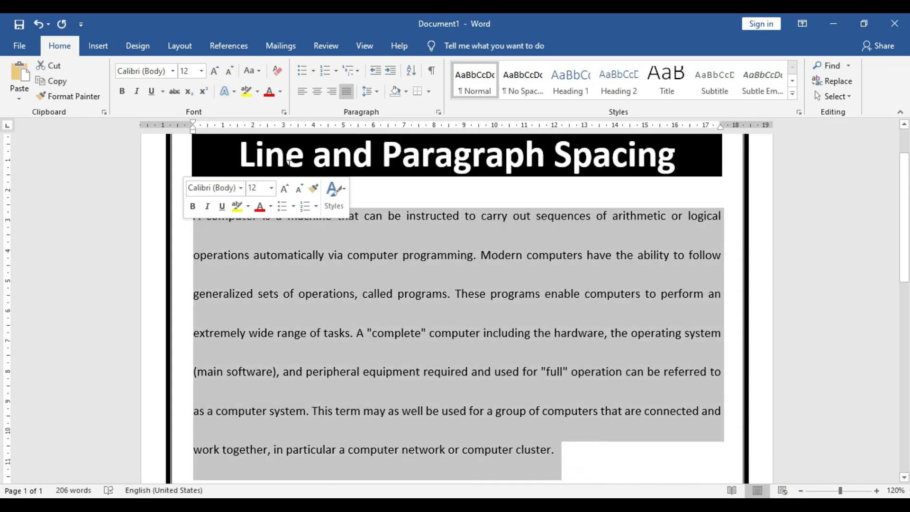
click(465, 333)
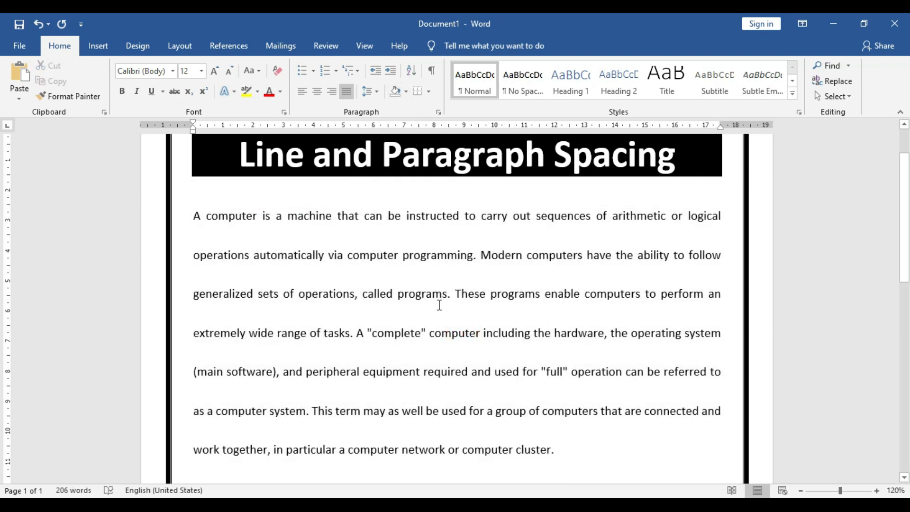
scroll(440, 305, up, 2)
scroll(439, 305, down, 2)
scroll(440, 305, down, 3)
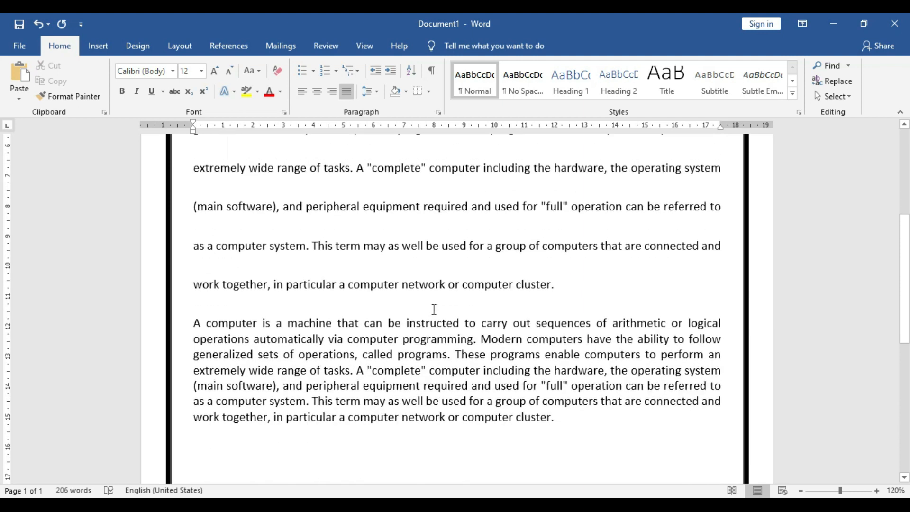
Step: Select the whole second body paragraph and apply a line spacing of 1.0
click(564, 418)
triple_click(564, 418)
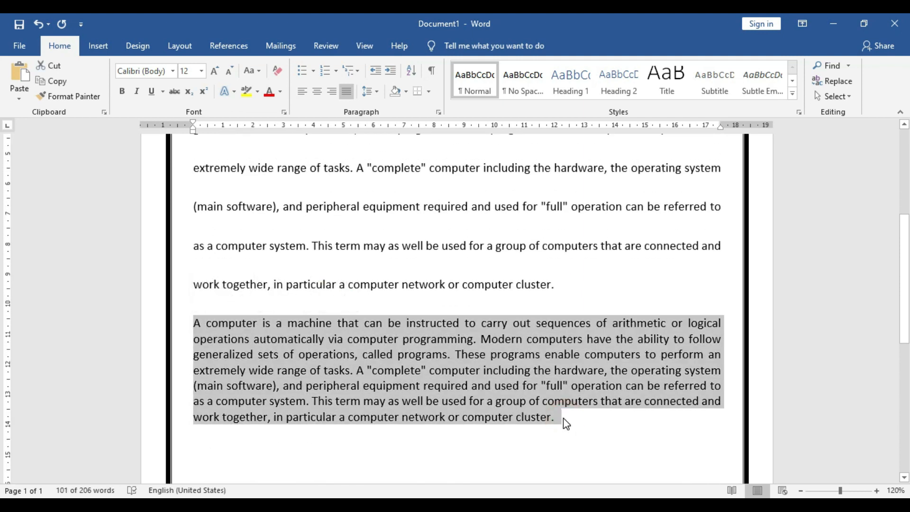
scroll(564, 421, up, 1)
drag(568, 460, 193, 357)
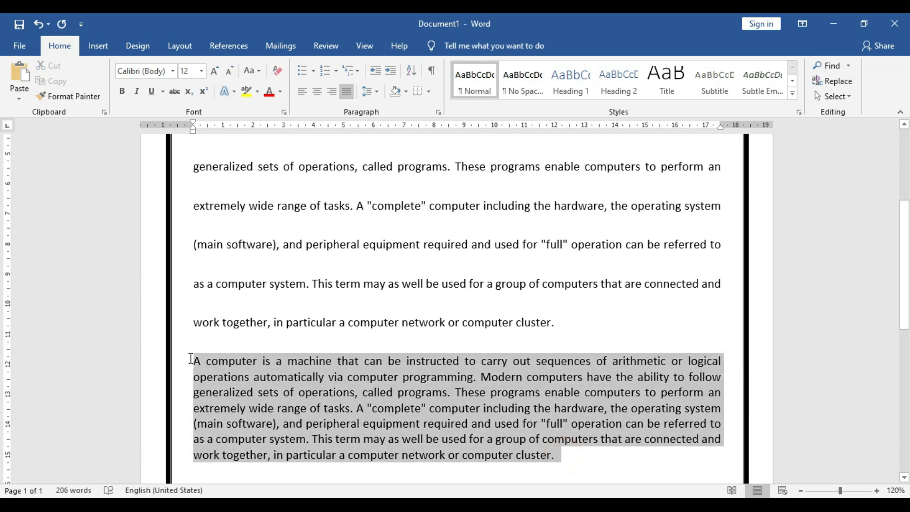
click(376, 93)
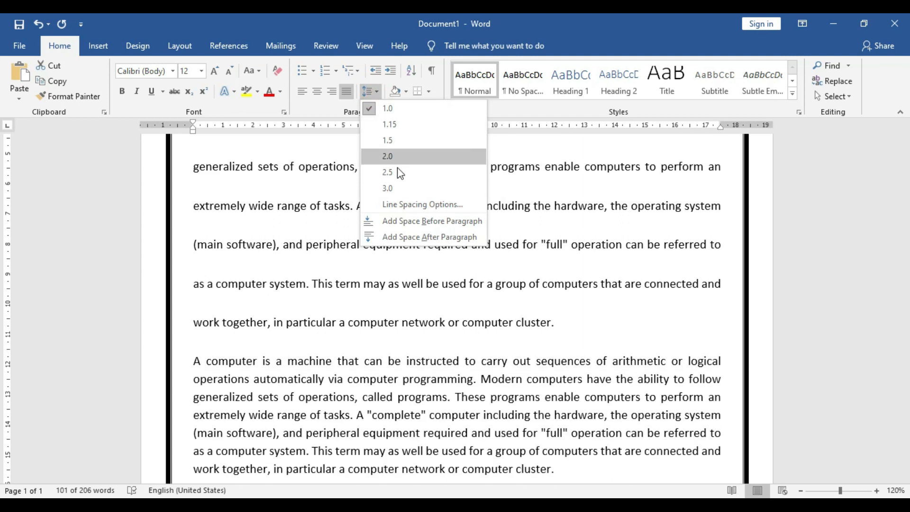
click(391, 107)
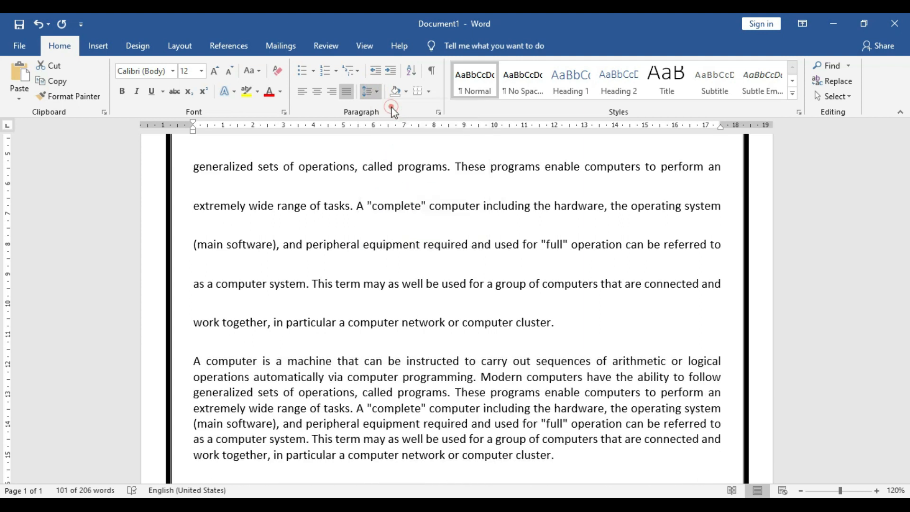
click(555, 296)
Step: Select the whole first body paragraph and set its line spacing to 1.0
scroll(558, 298, up, 2)
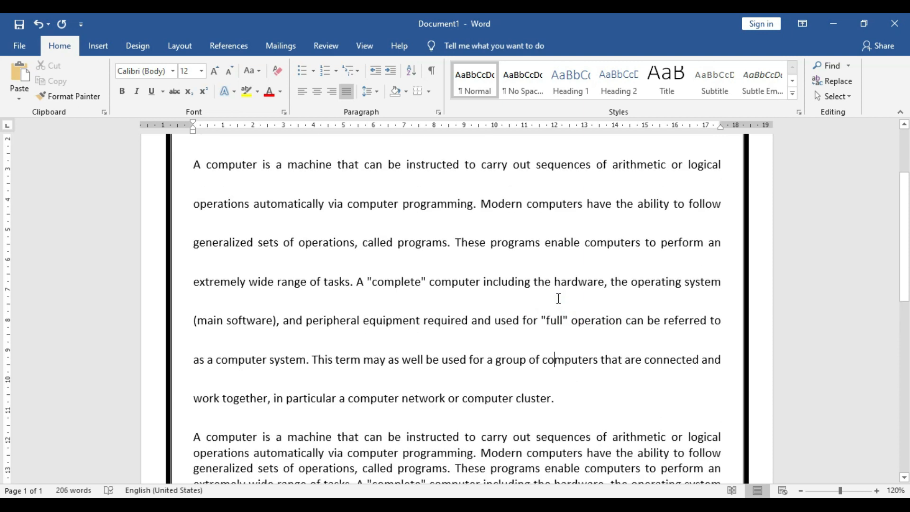
scroll(558, 297, up, 1)
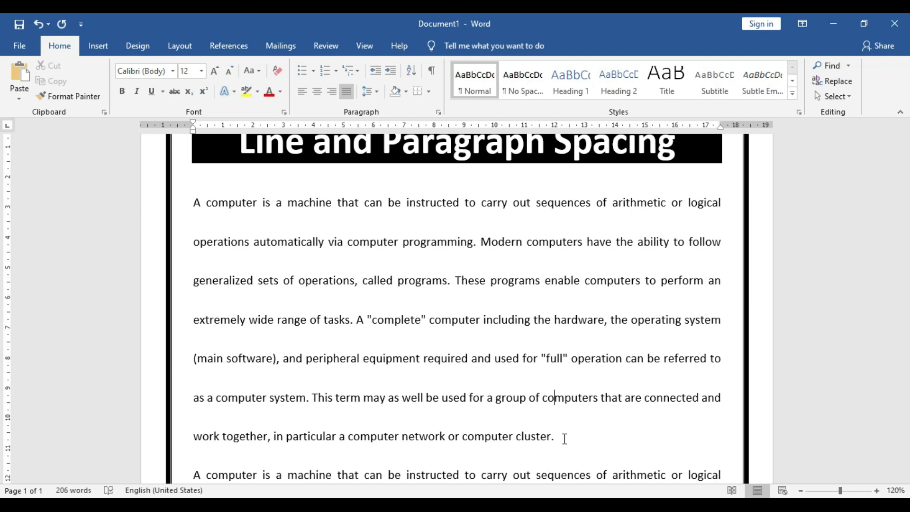
drag(564, 439, 194, 202)
click(375, 91)
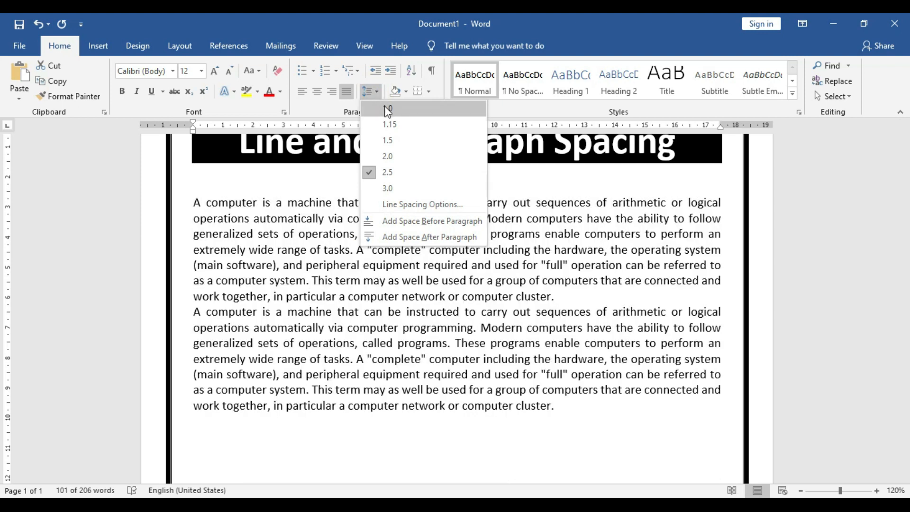
click(387, 109)
click(567, 298)
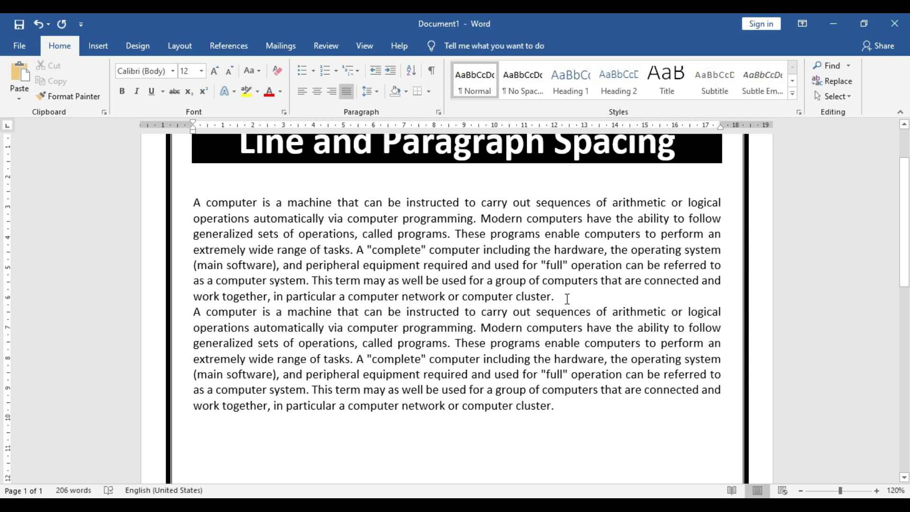
Step: Preview the preset line spacings on the first body paragraph, including 3.0, and apply 1.0
drag(559, 298, 194, 203)
click(542, 265)
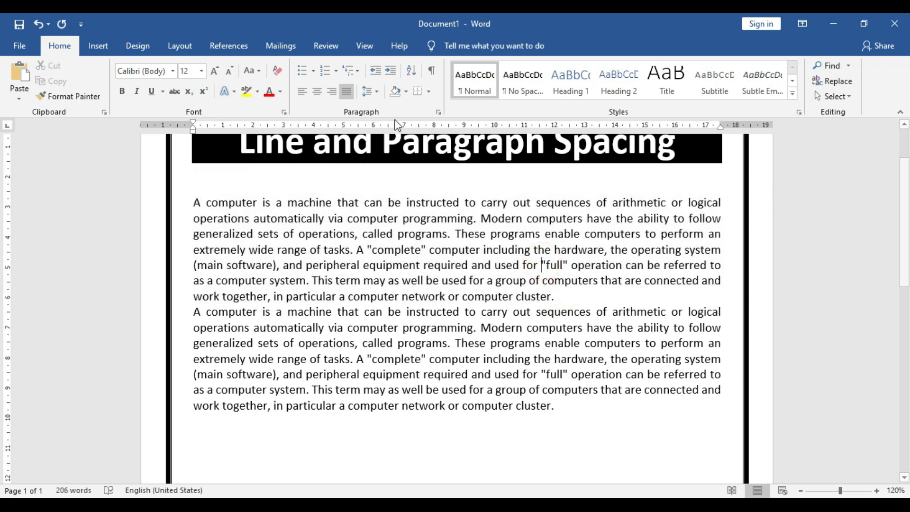
click(378, 92)
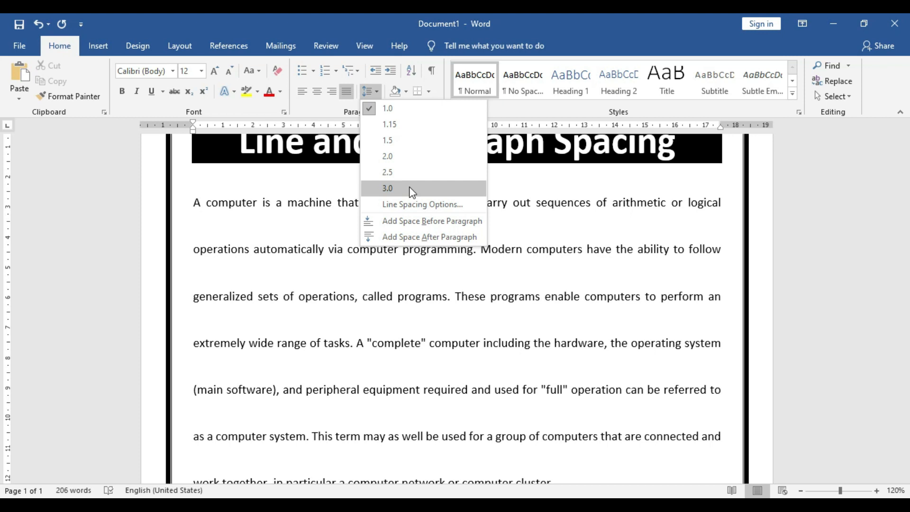
click(387, 108)
click(568, 296)
Step: Open the line spacing options for the first body paragraph and raise its line spacing to Multiple at 3.5
drag(540, 290, 192, 202)
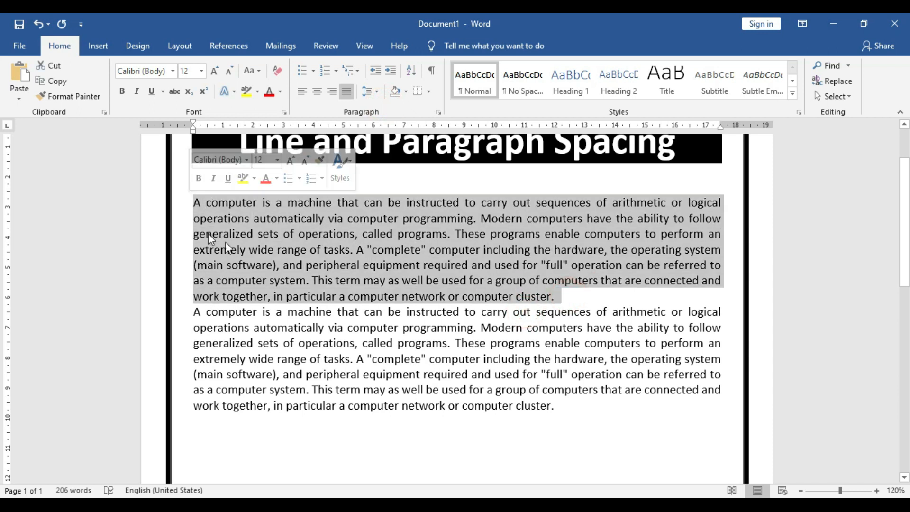
click(377, 91)
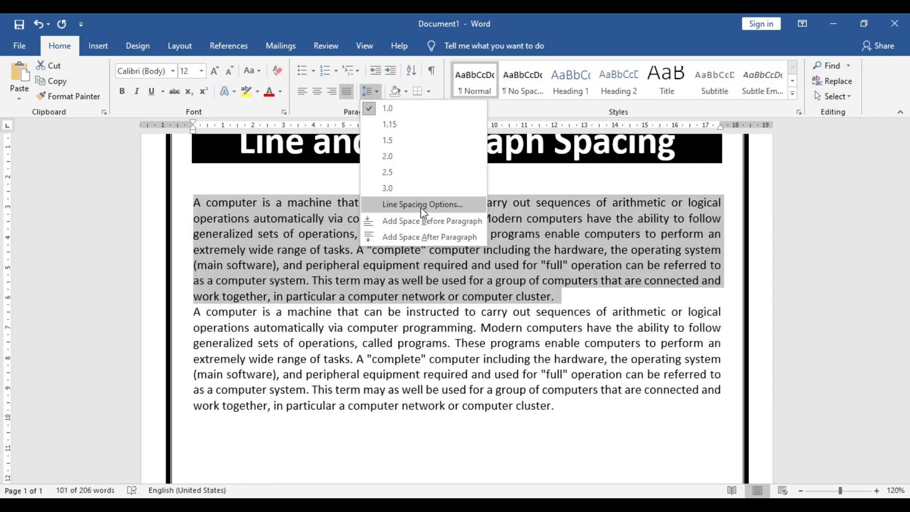
click(422, 205)
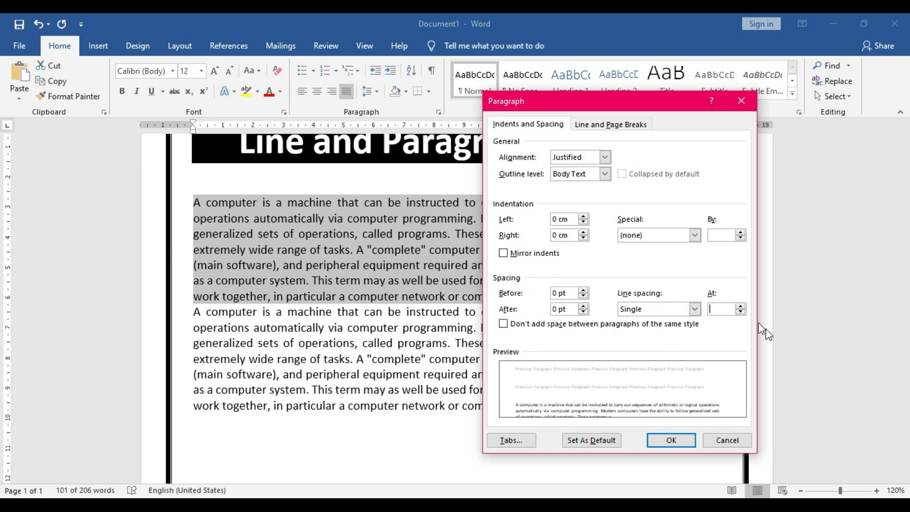
click(740, 307)
click(740, 306)
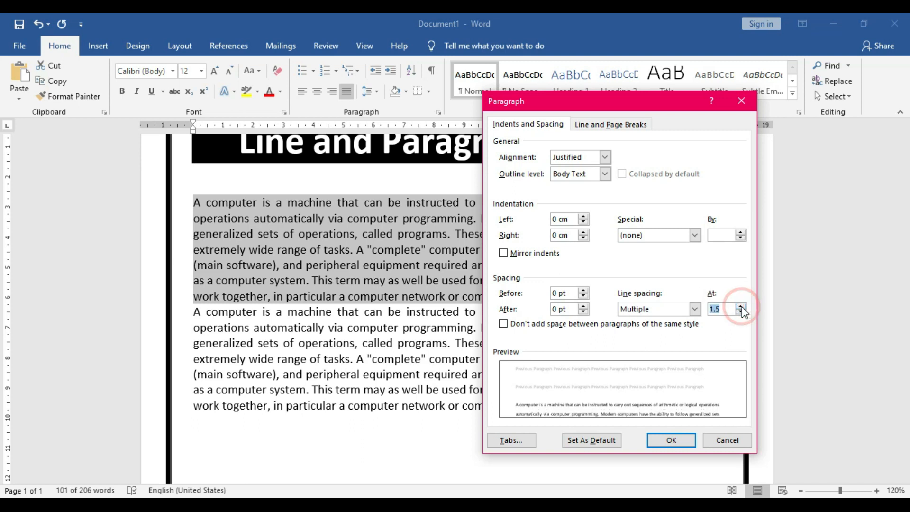
click(740, 307)
click(740, 307)
click(740, 306)
click(740, 306)
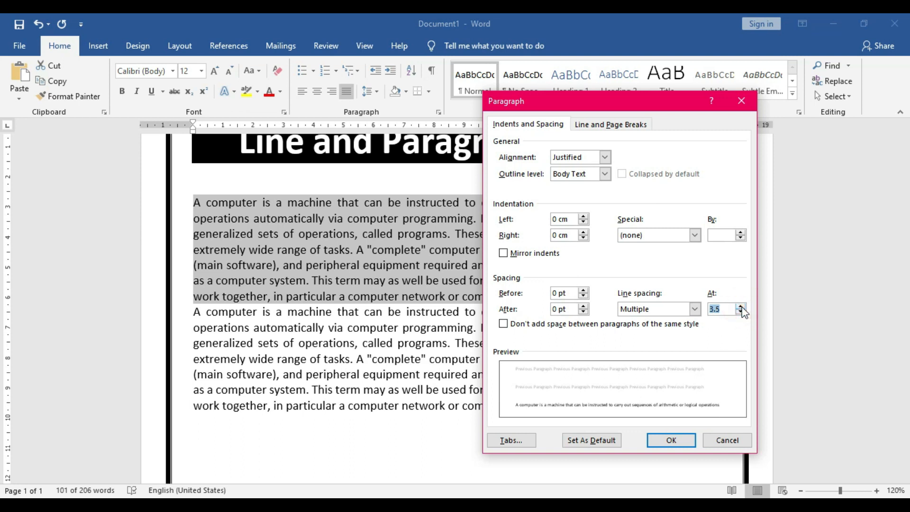
Step: Replace the Multiple line spacing value with a custom one and apply it to the first body paragraph
click(729, 308)
key(BackSpace)
key(BackSpace)
key(BackSpace)
click(688, 440)
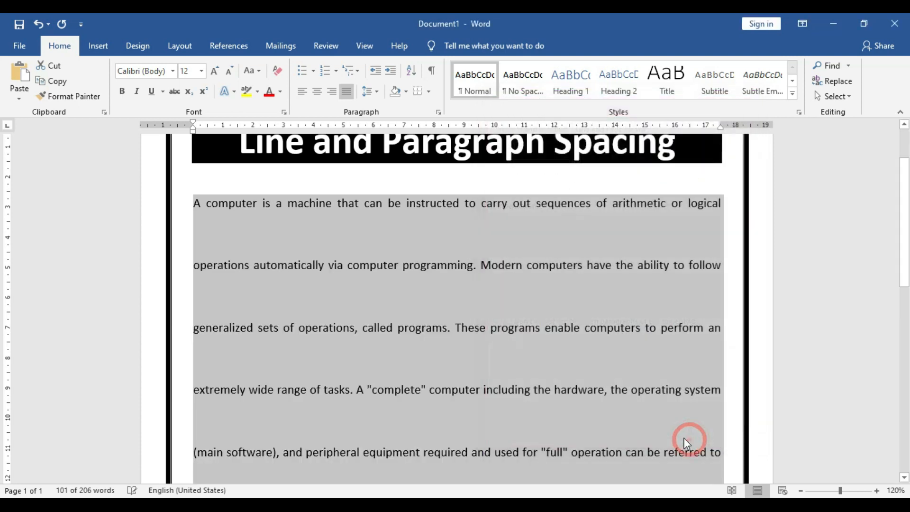
Step: Examine the widened gaps between the lines throughout the first body paragraph
click(564, 296)
scroll(521, 303, up, 2)
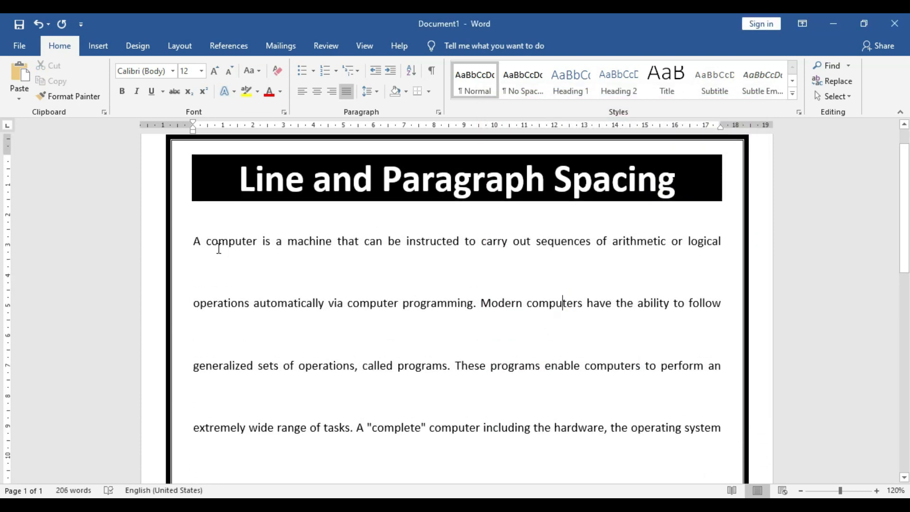
drag(194, 239, 284, 277)
click(399, 274)
scroll(673, 286, down, 3)
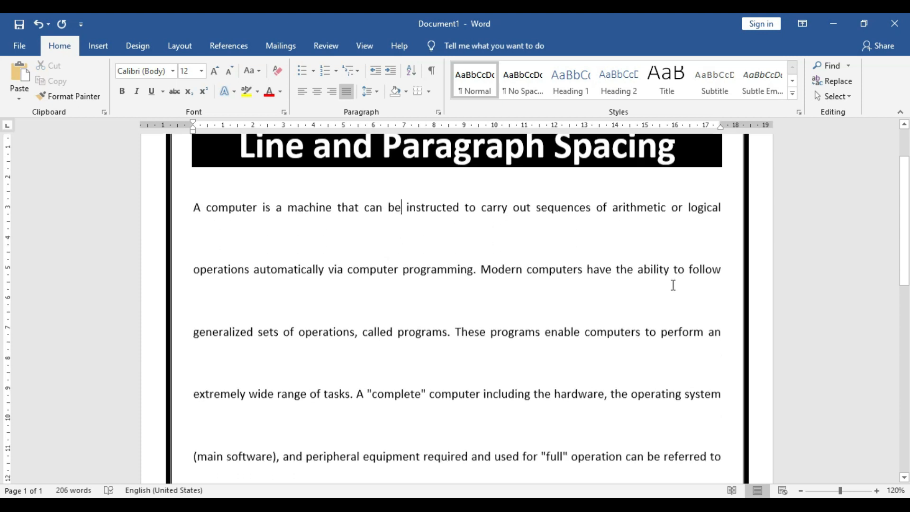
scroll(673, 286, down, 2)
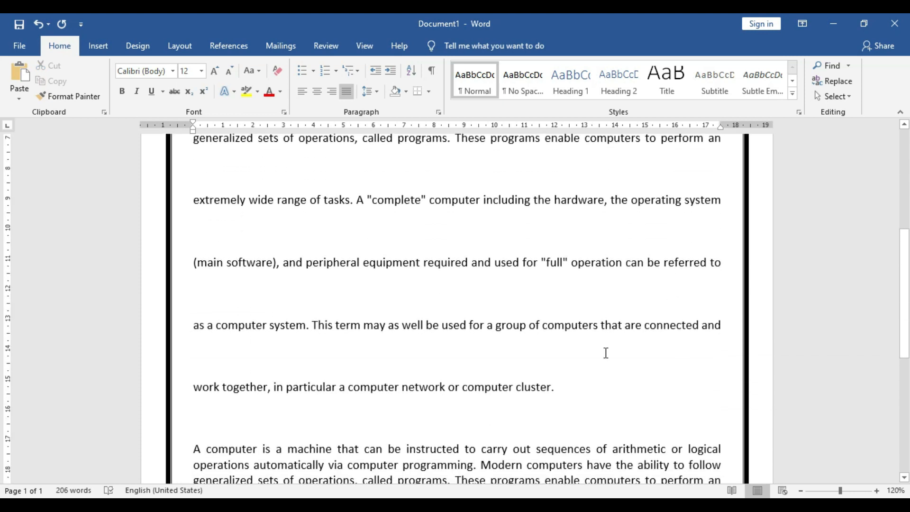
scroll(606, 353, up, 5)
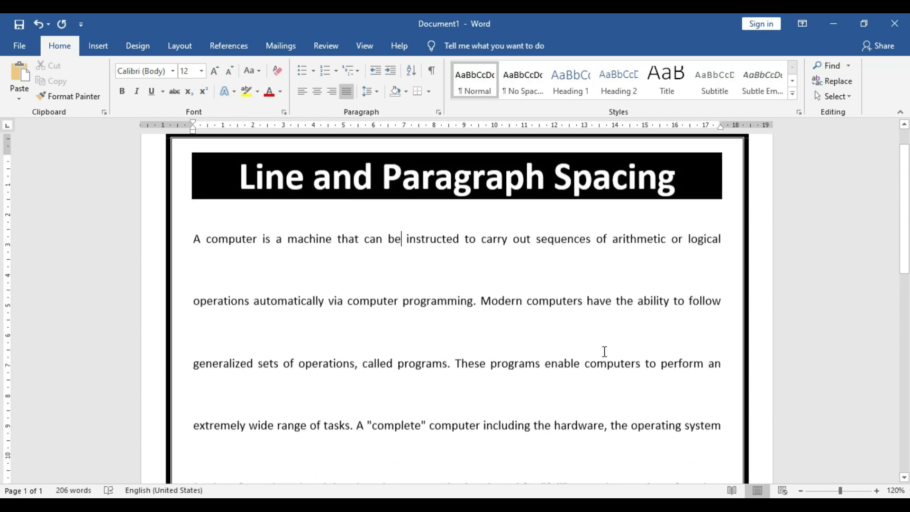
scroll(395, 331, down, 10)
Step: Compare the second body paragraph's line spacing with that of the paragraph above it
click(558, 395)
drag(558, 395, 193, 294)
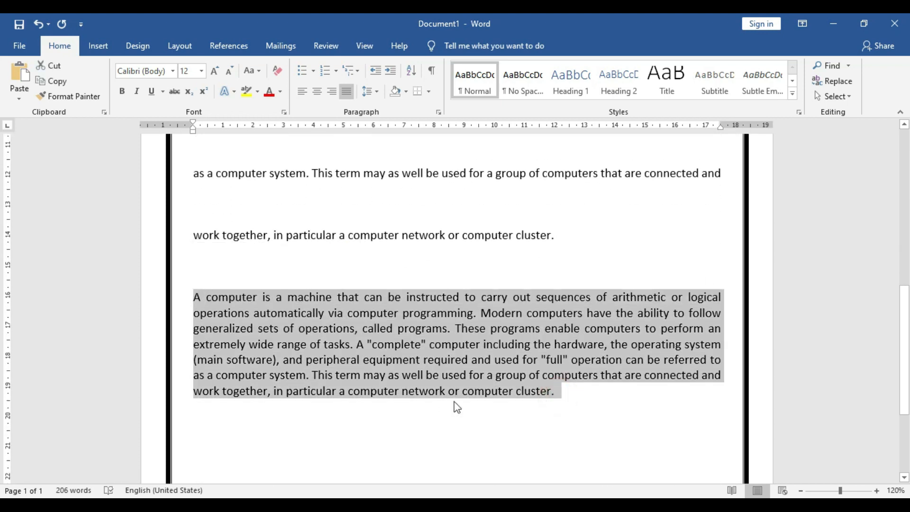
scroll(544, 374, up, 3)
drag(558, 351, 340, 279)
scroll(286, 238, up, 3)
scroll(337, 275, up, 3)
scroll(339, 279, down, 6)
scroll(343, 284, up, 4)
scroll(502, 340, down, 4)
Step: Select the whole first body paragraph and reset it to single line spacing
click(564, 349)
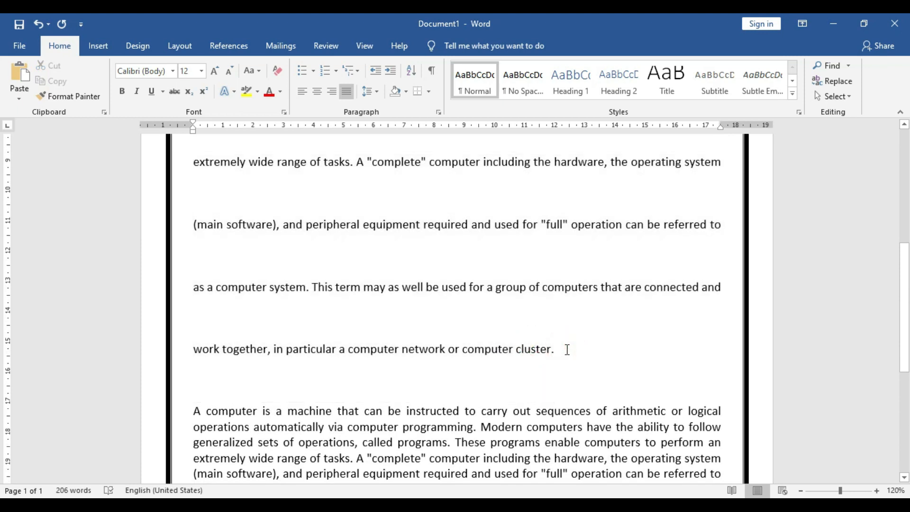
drag(564, 349, 192, 204)
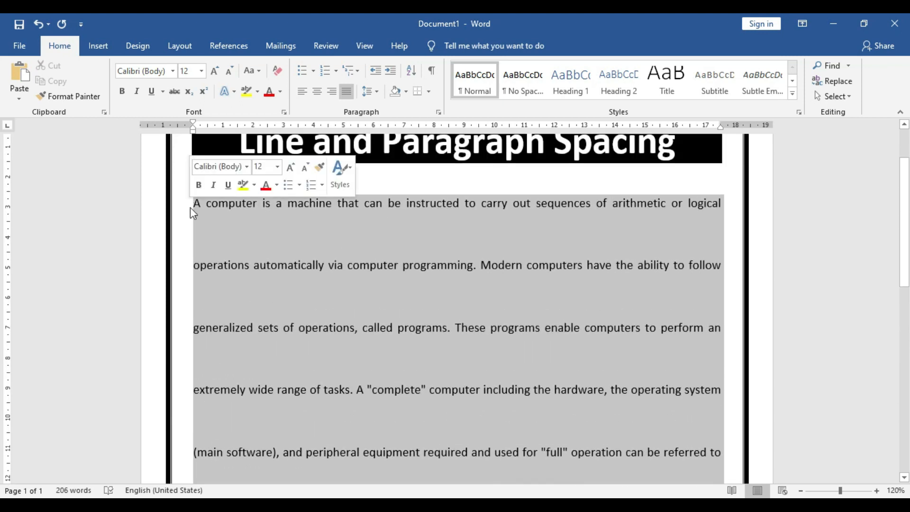
click(380, 90)
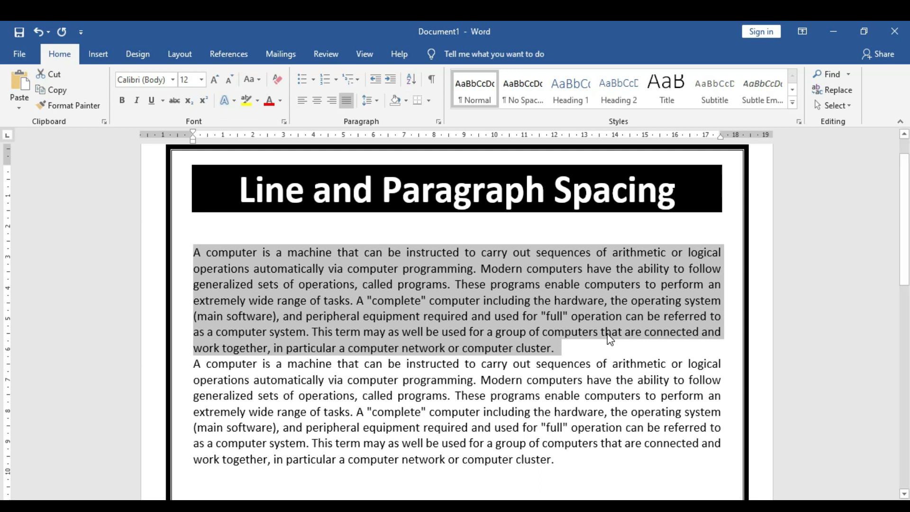
Step: Highlight the first and second body paragraphs in turn to examine where one ends and the other begins
click(579, 348)
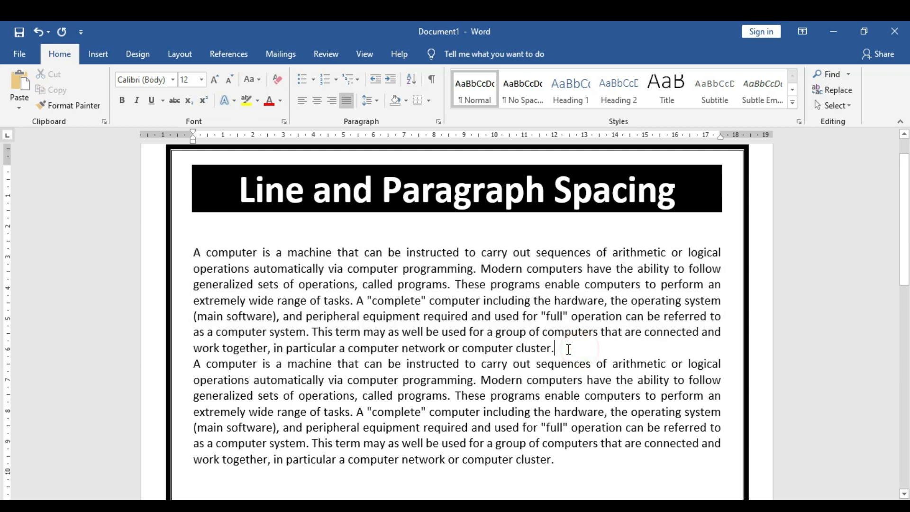
drag(220, 270, 202, 254)
click(555, 349)
drag(556, 348, 193, 251)
click(468, 427)
drag(556, 459, 193, 363)
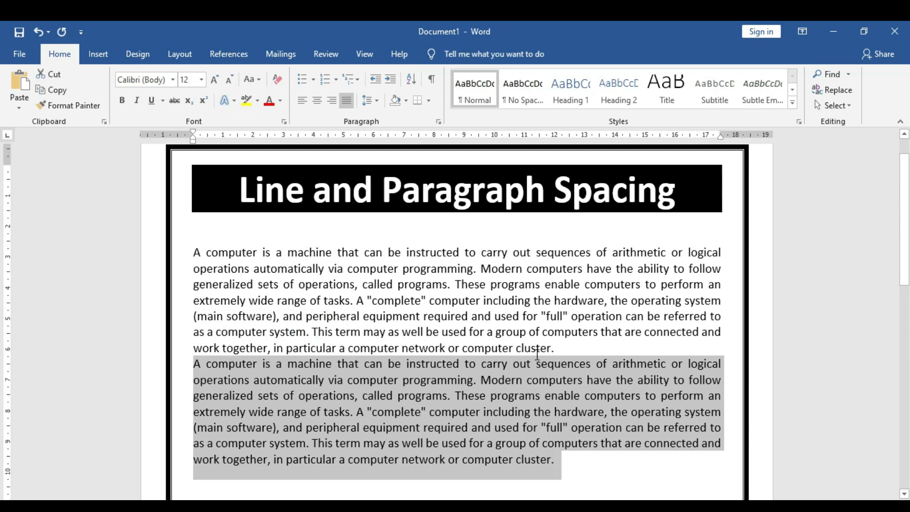
Step: Insert four blank lines between the first and second body paragraphs
click(573, 348)
key(Return)
key(Return)
key(Return)
key(Return)
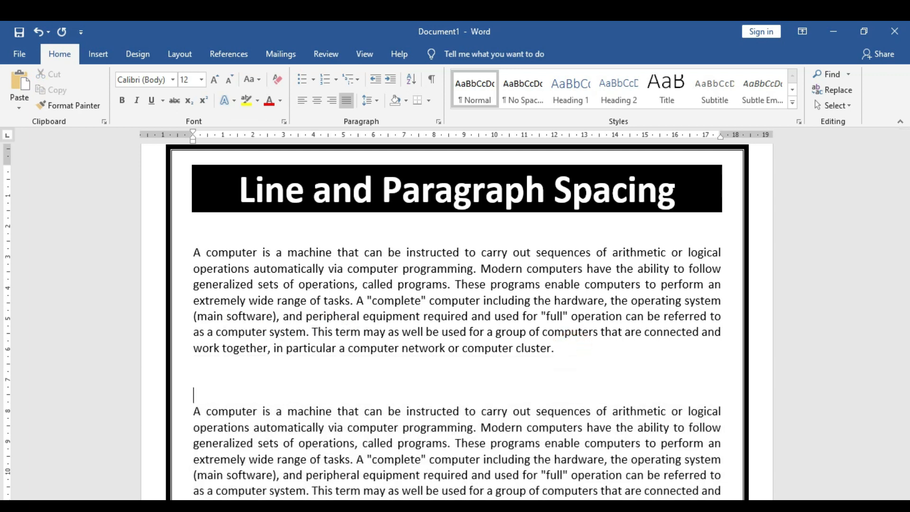
scroll(627, 328, down, 1)
scroll(627, 329, down, 2)
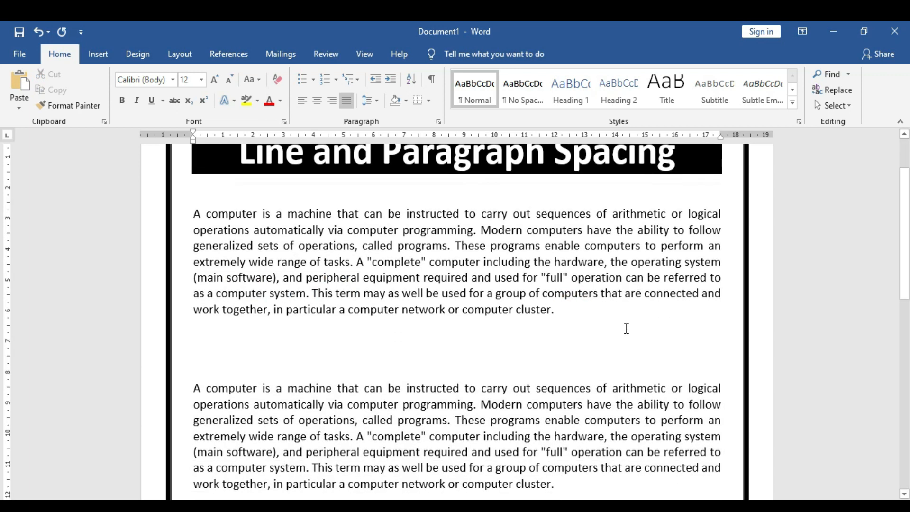
Step: Insert two blank lines below the second body paragraph
click(592, 406)
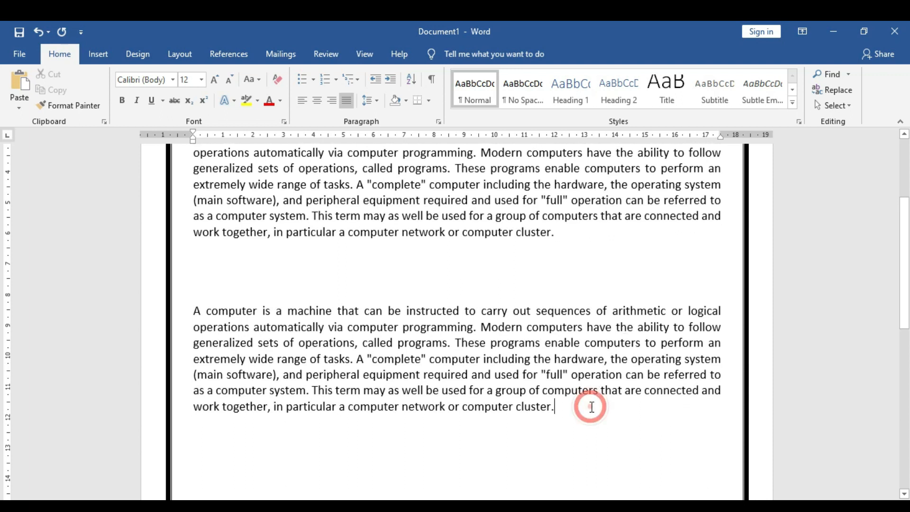
key(Return)
key(Return)
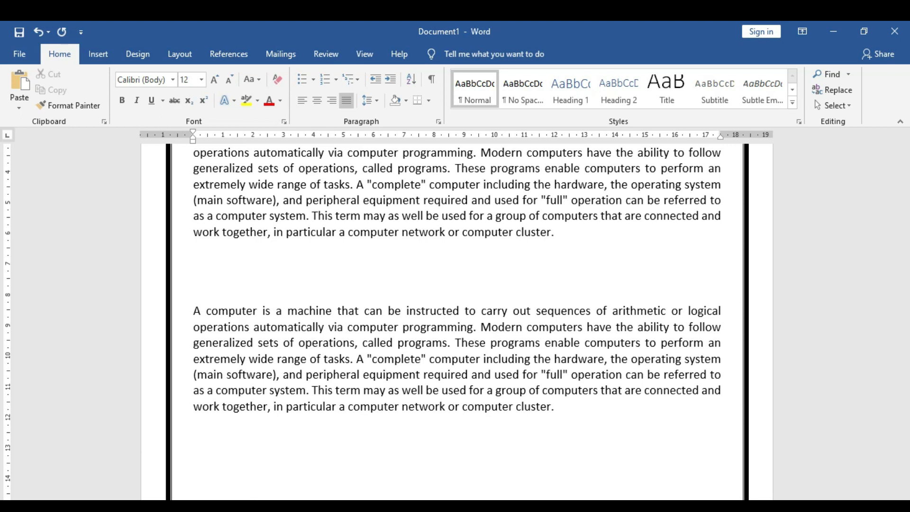
Step: Undo the inserted blank lines and delete the remaining empty line between the first and second body paragraphs
key(ctrl+z)
key(ctrl+z)
key(ctrl+z)
key(ctrl+z)
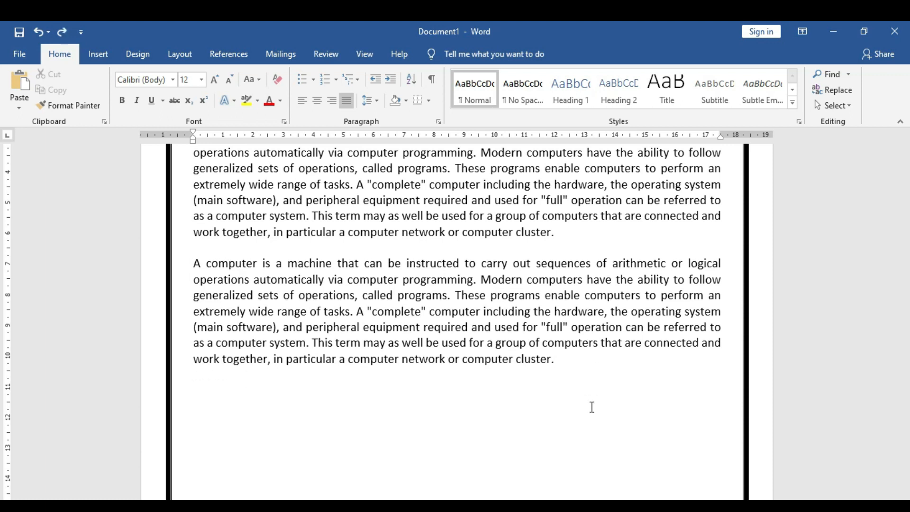
scroll(591, 407, up, 3)
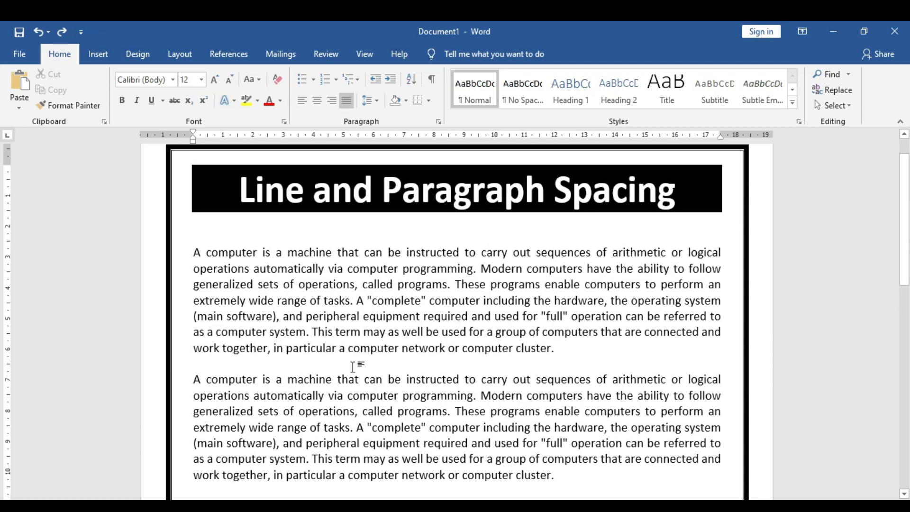
key(BackSpace)
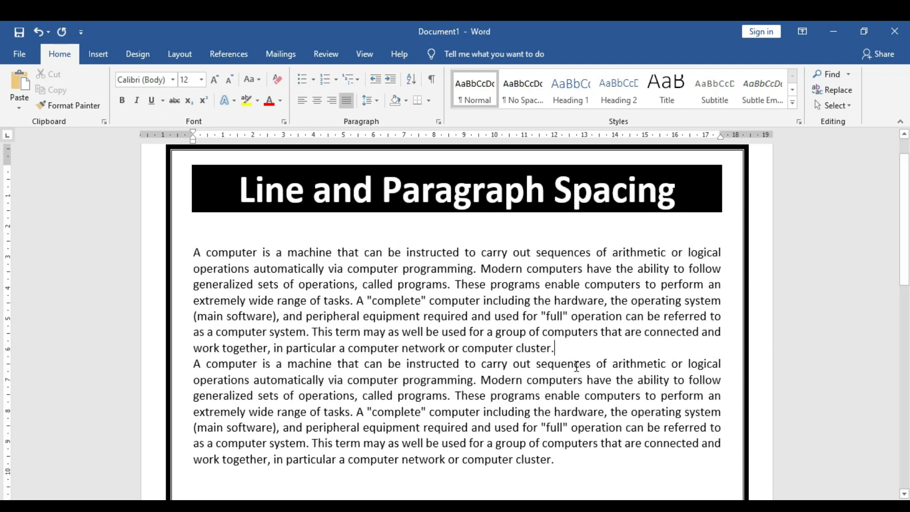
Step: Highlight the first and second body paragraphs in turn to examine the boundary between them
drag(558, 348, 192, 253)
mouse_move(552, 459)
mouse_down()
mouse_move(273, 395)
mouse_move(192, 353)
mouse_move(188, 362)
mouse_move(552, 466)
mouse_up()
click(187, 362)
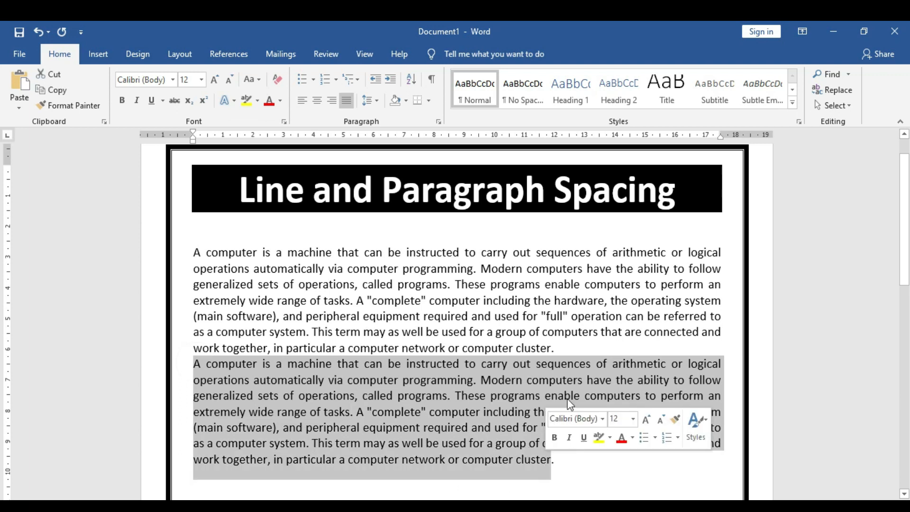
click(565, 348)
click(196, 363)
drag(226, 370, 561, 461)
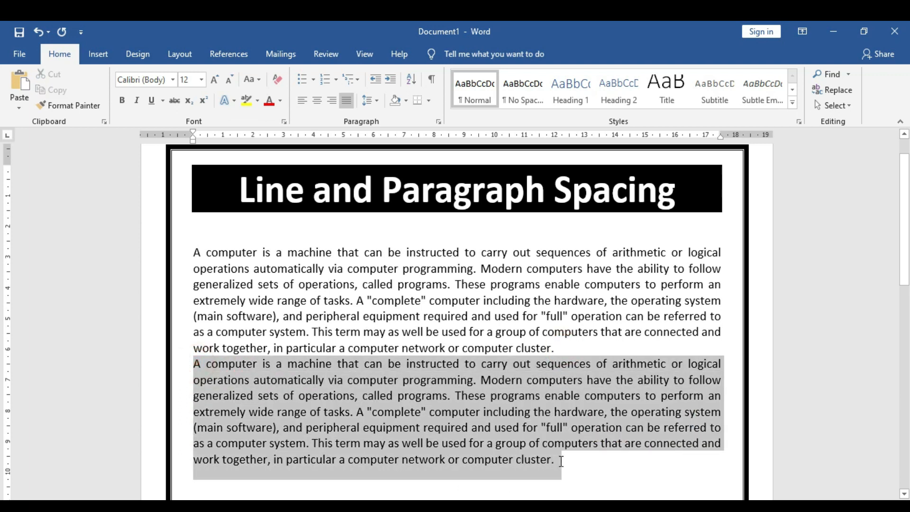
click(562, 349)
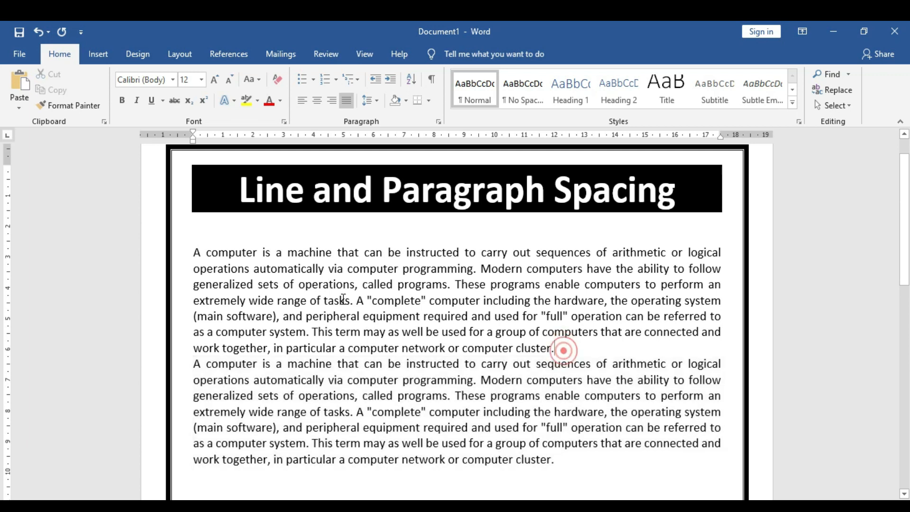
drag(561, 348, 187, 258)
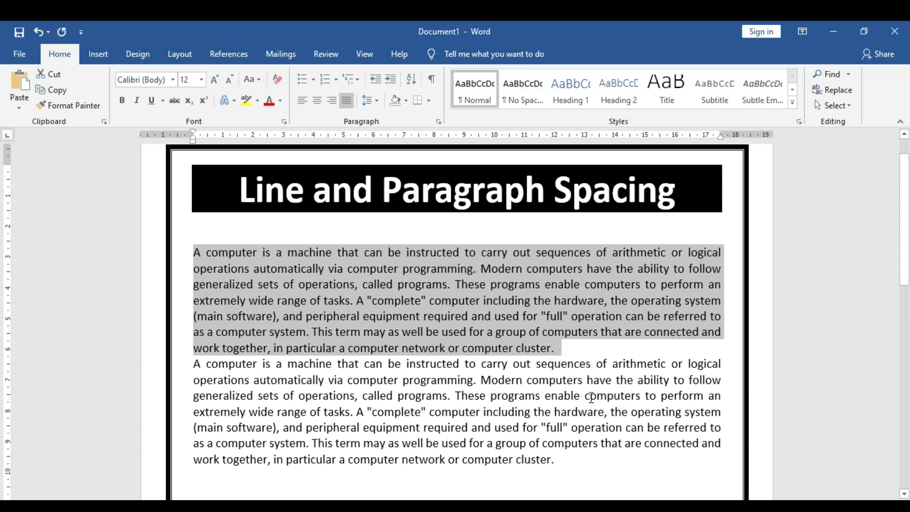
click(562, 356)
Step: Try adding space after the first body paragraph, check the gap and undo the addition
drag(562, 353, 185, 255)
click(377, 101)
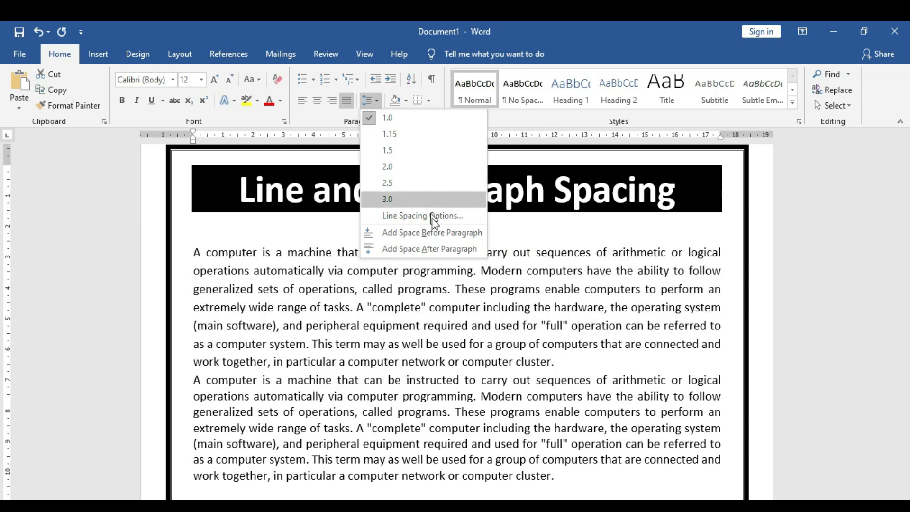
click(437, 248)
click(550, 362)
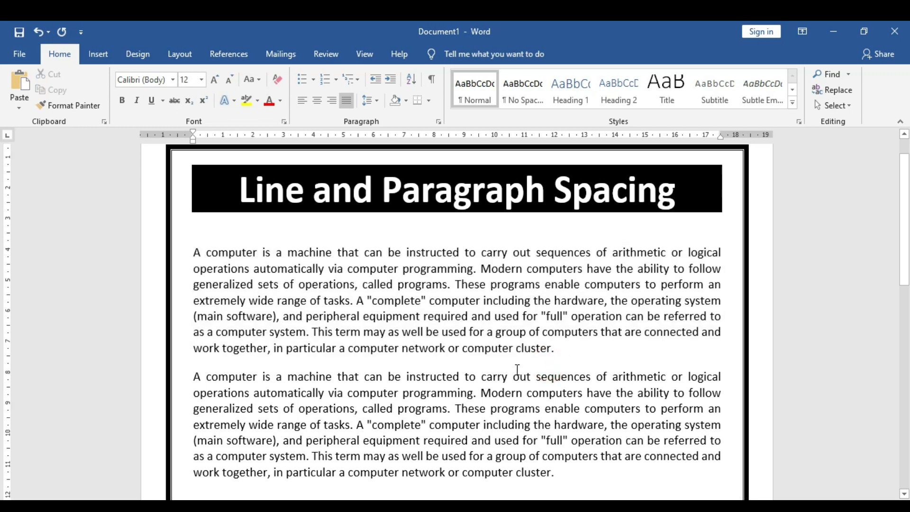
scroll(515, 370, down, 1)
scroll(517, 370, down, 1)
scroll(516, 370, up, 2)
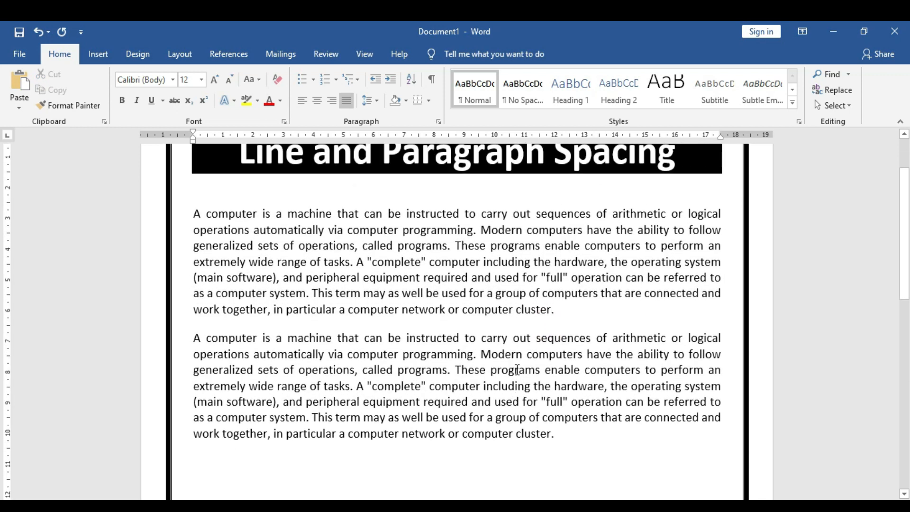
key(ctrl+z)
Step: Select the whole first body paragraph and add space after it with the preset paragraph spacing option
click(574, 361)
click(556, 349)
drag(556, 349, 193, 250)
click(375, 109)
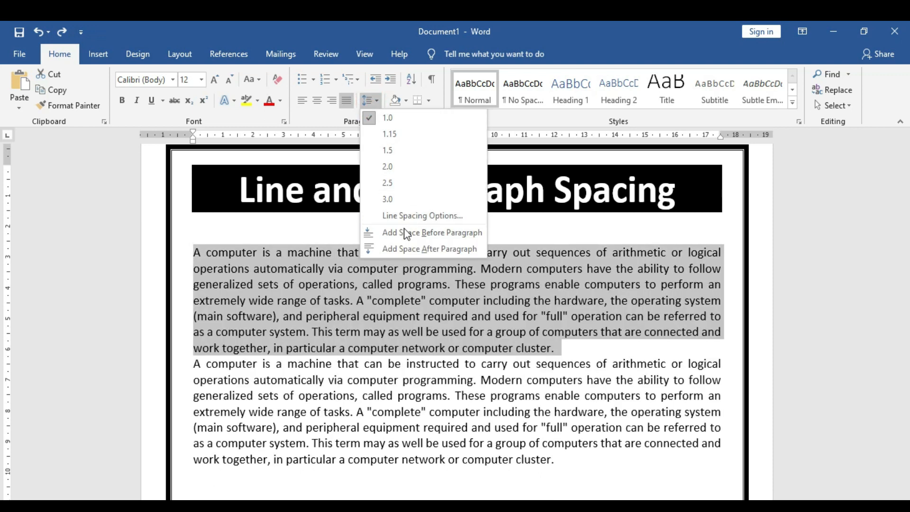
click(429, 249)
click(587, 359)
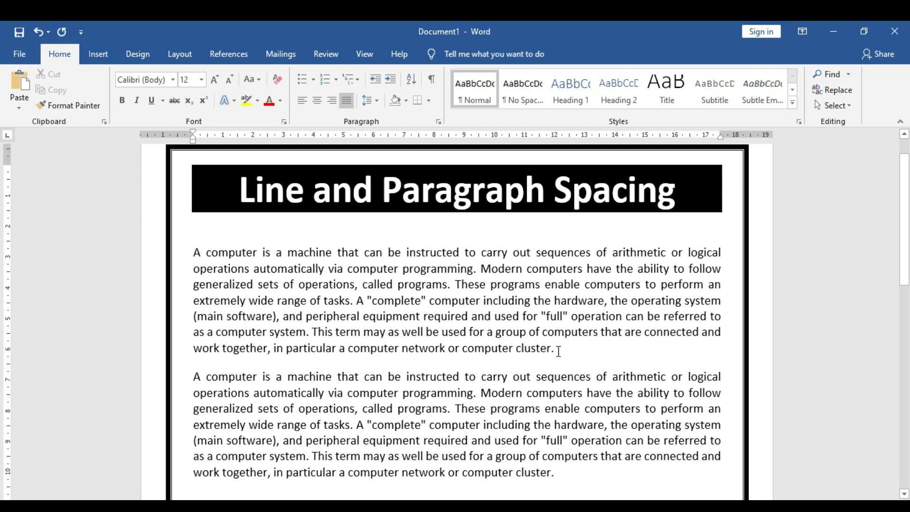
Step: Set the first body paragraph's spacing after to 30 pt in the line spacing options
drag(558, 349, 195, 251)
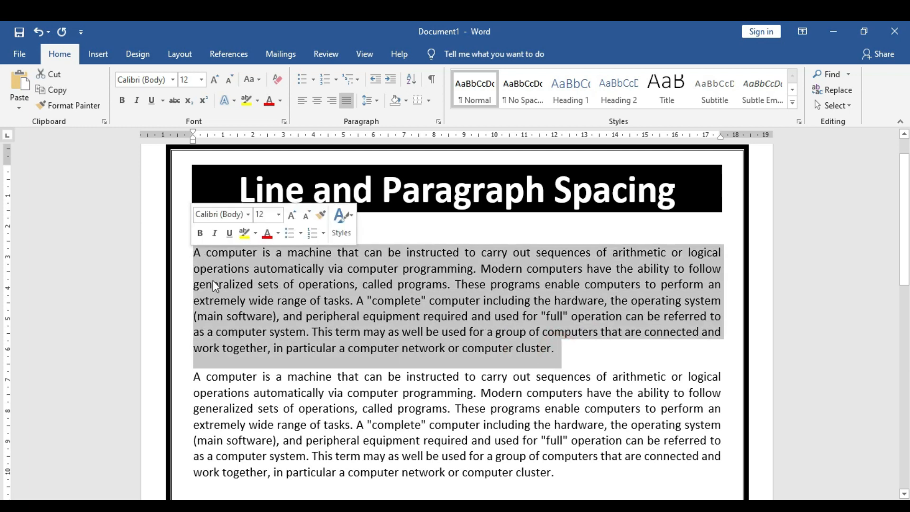
click(377, 99)
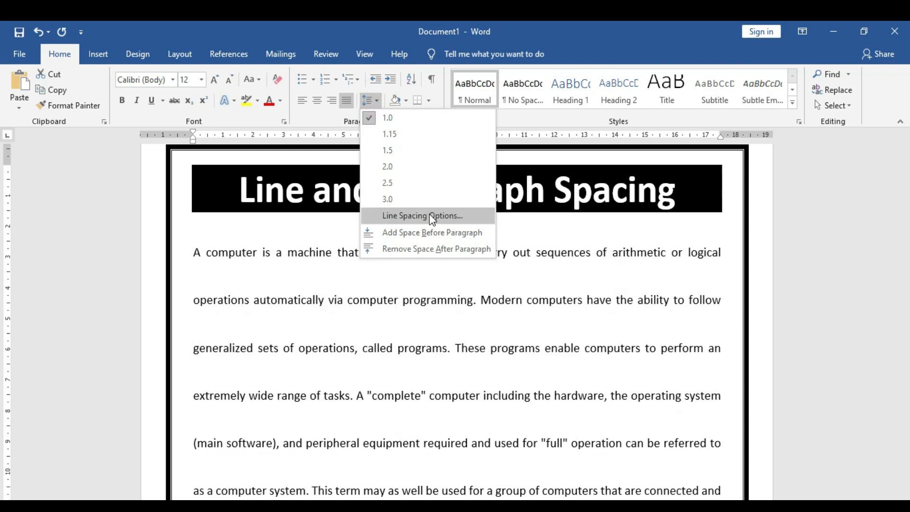
click(430, 215)
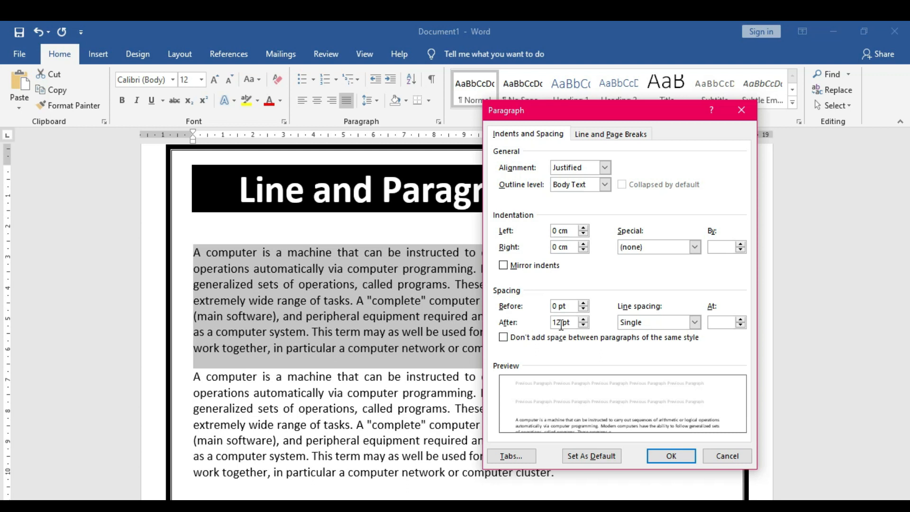
click(584, 320)
click(584, 320)
click(584, 321)
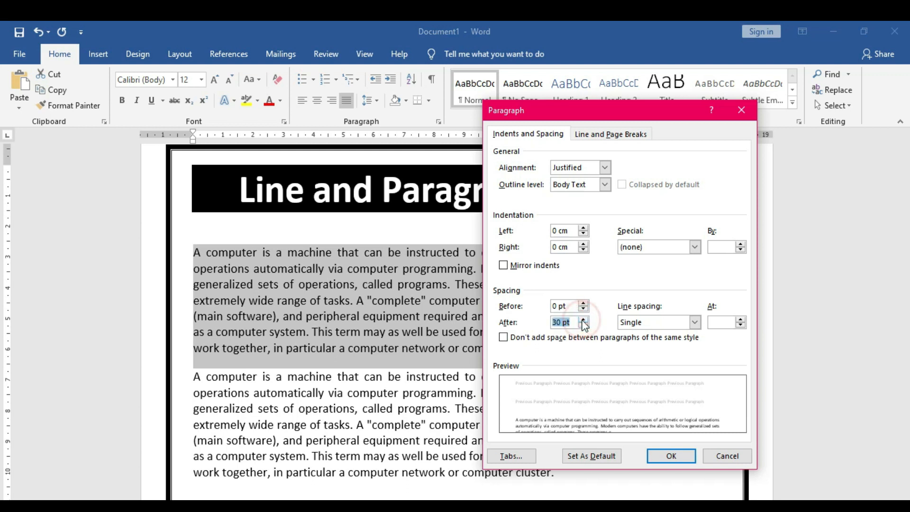
click(676, 457)
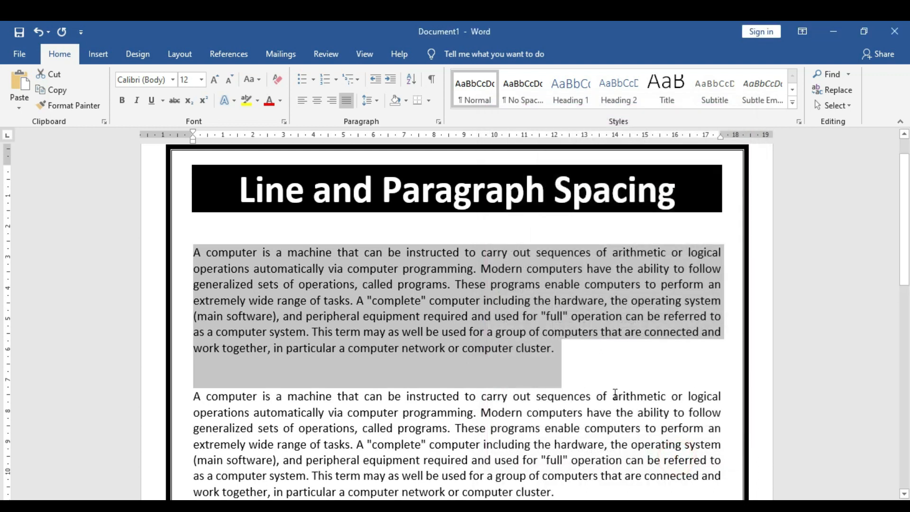
click(606, 375)
scroll(605, 375, down, 1)
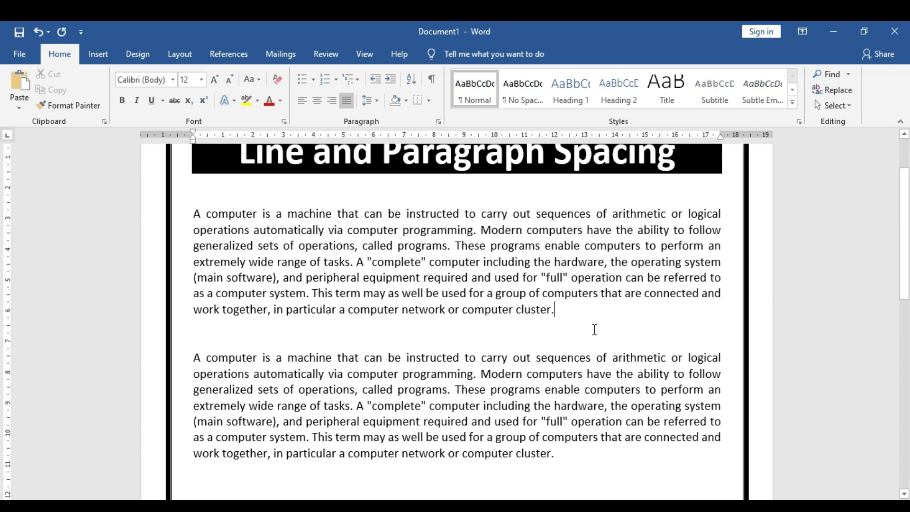
Step: Copy the second body paragraph and paste it on a new line below as a third paragraph
scroll(594, 329, down, 2)
drag(558, 376, 195, 280)
key(ctrl+c)
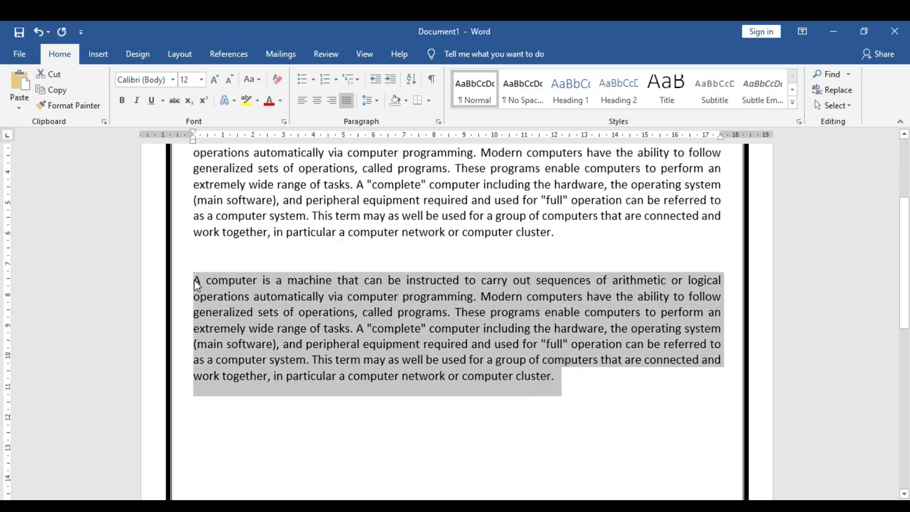
click(571, 379)
key(Return)
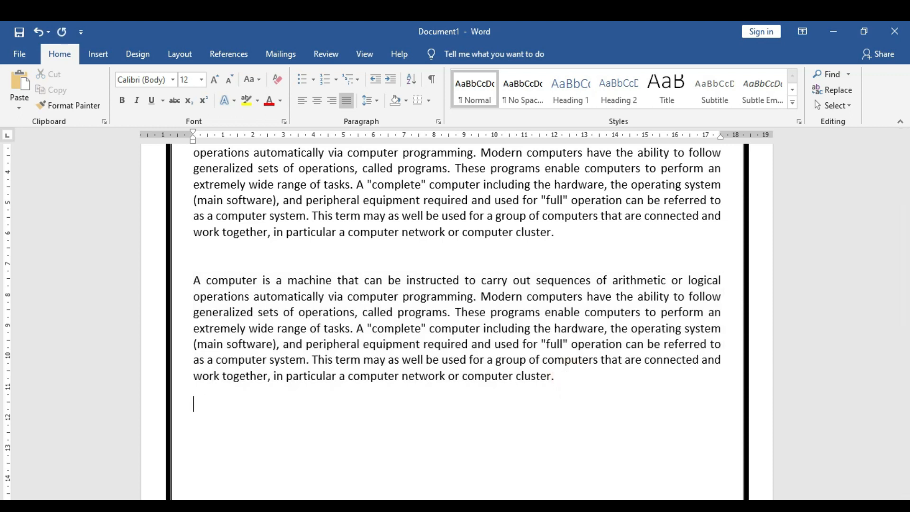
key(ctrl+v)
scroll(573, 378, up, 1)
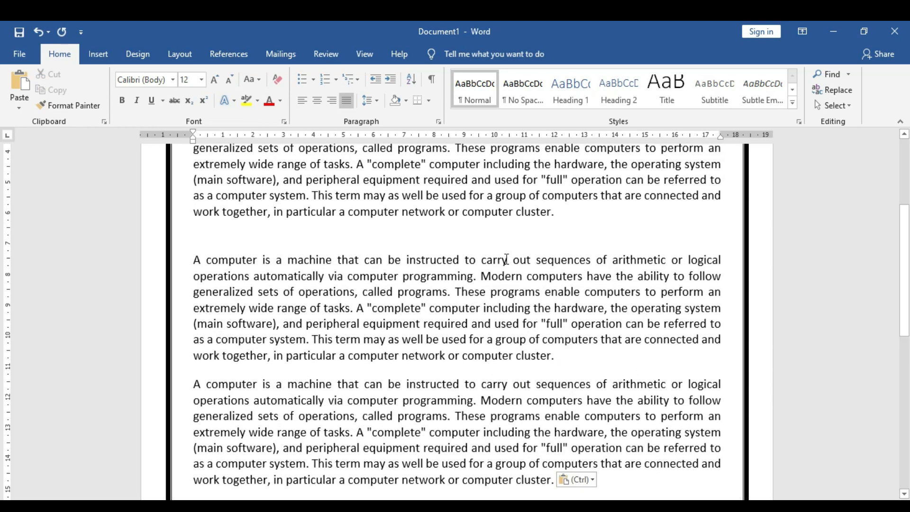
Step: Compare the gap below the first body paragraph with the gap between the second and third paragraphs
drag(209, 231, 339, 237)
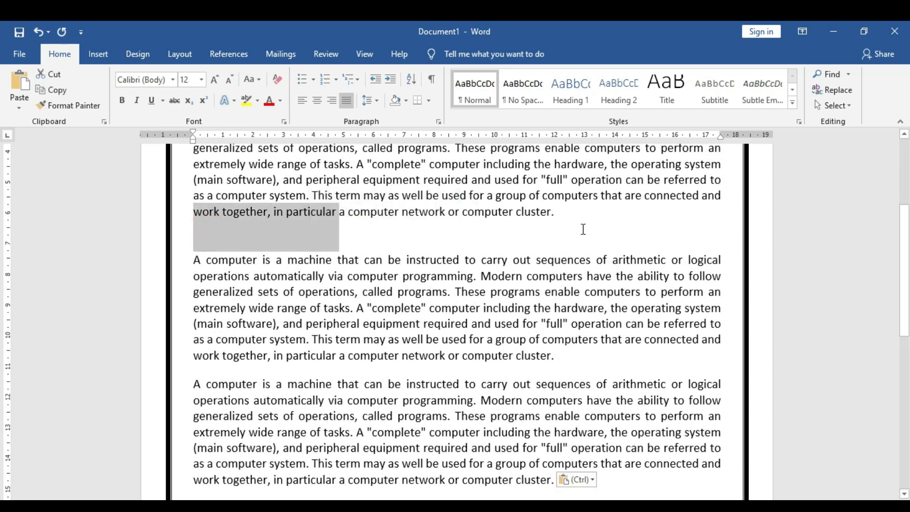
scroll(305, 232, down, 1)
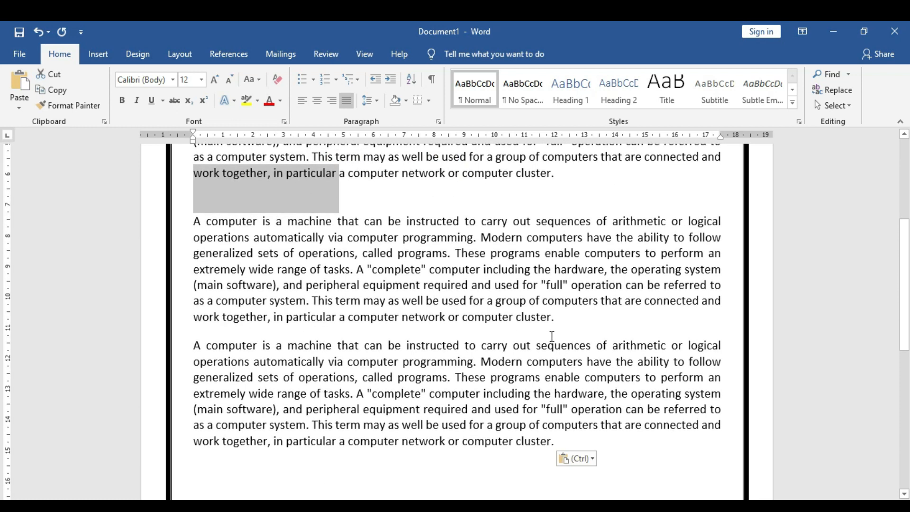
scroll(630, 331, up, 1)
scroll(432, 259, up, 1)
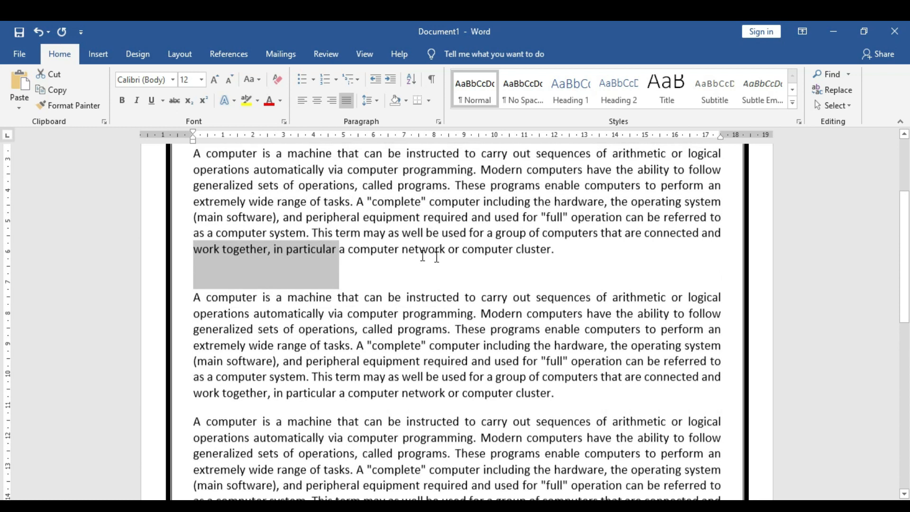
click(550, 281)
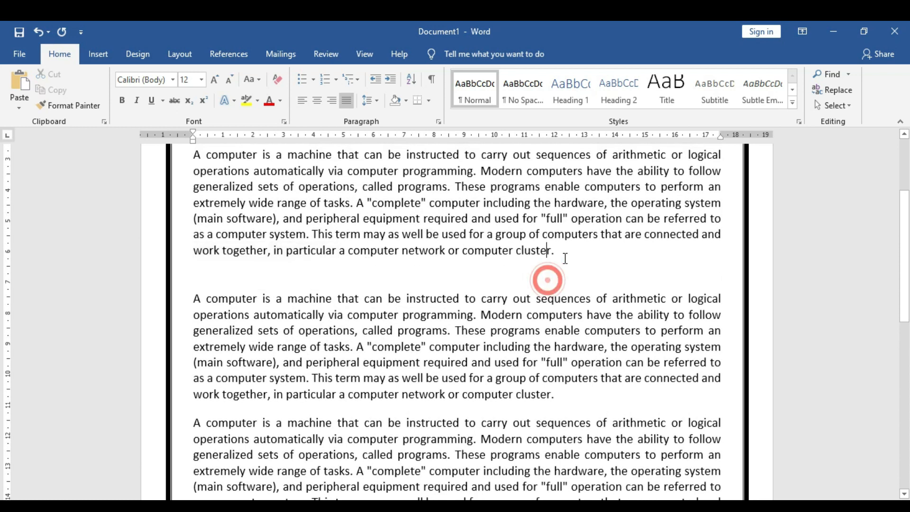
Step: Try inserting four blank lines before the second body paragraph and undo them
click(197, 300)
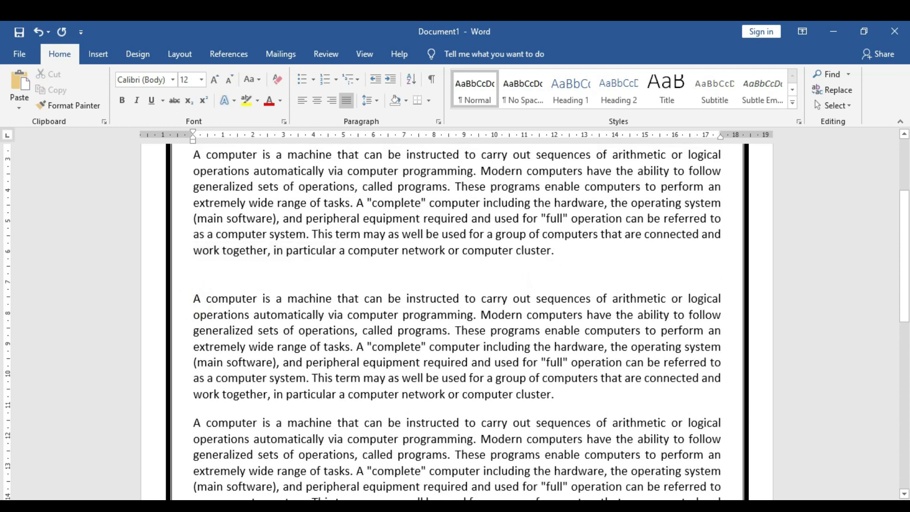
key(Return)
key(Return)
key(Return)
key(Return)
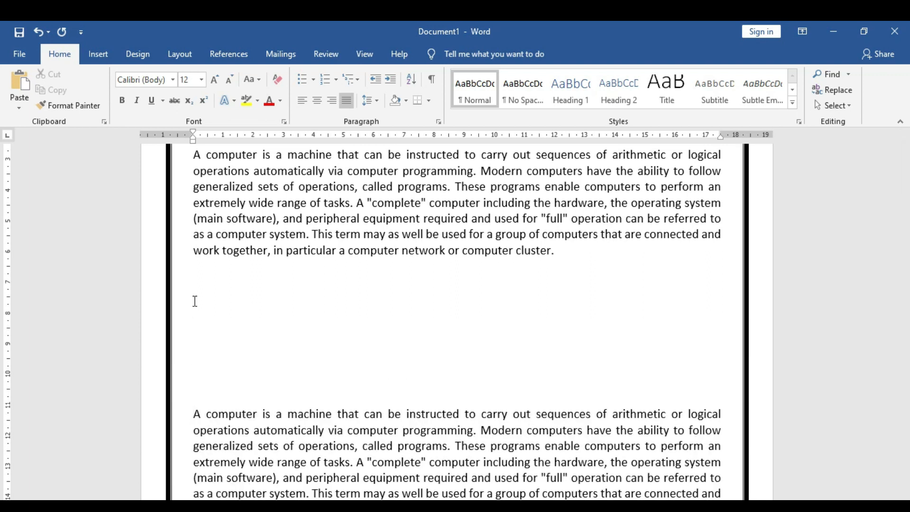
key(ctrl+z)
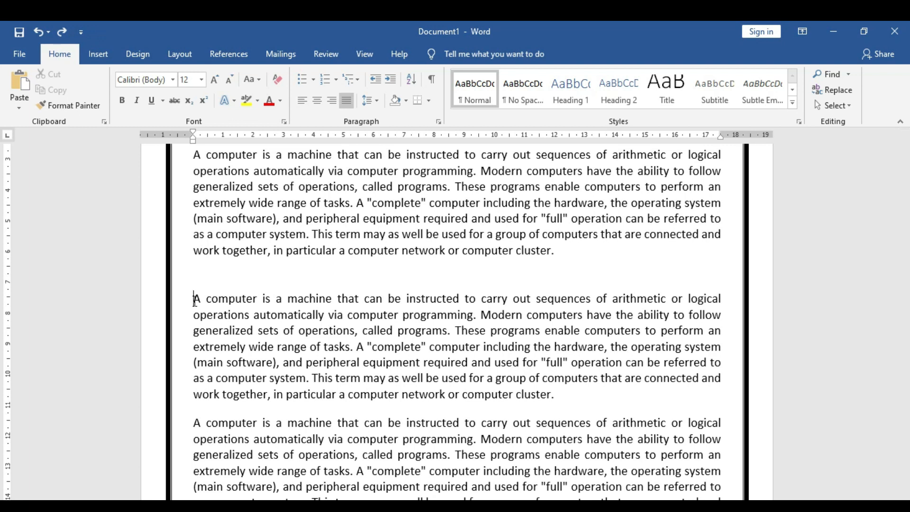
Step: Highlight the third body paragraph and examine the gap separating it from the second
scroll(239, 280, down, 2)
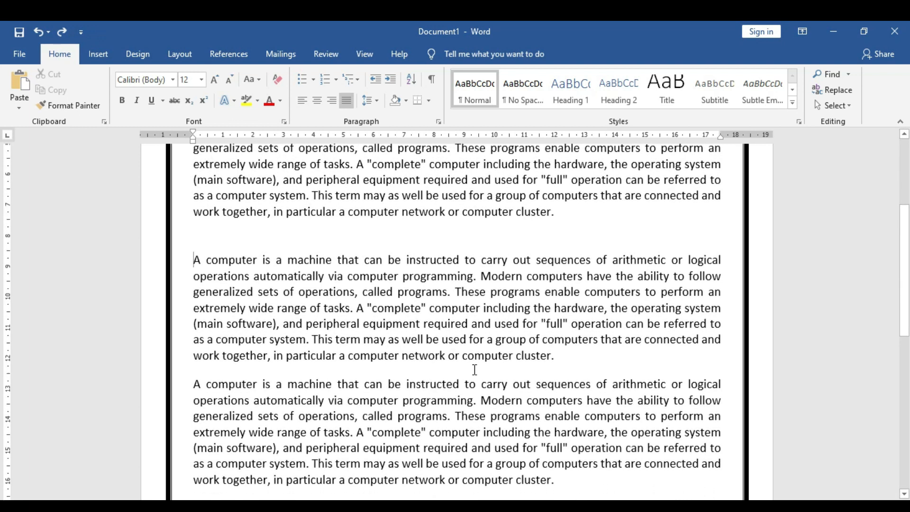
drag(558, 440, 192, 345)
scroll(464, 368, up, 1)
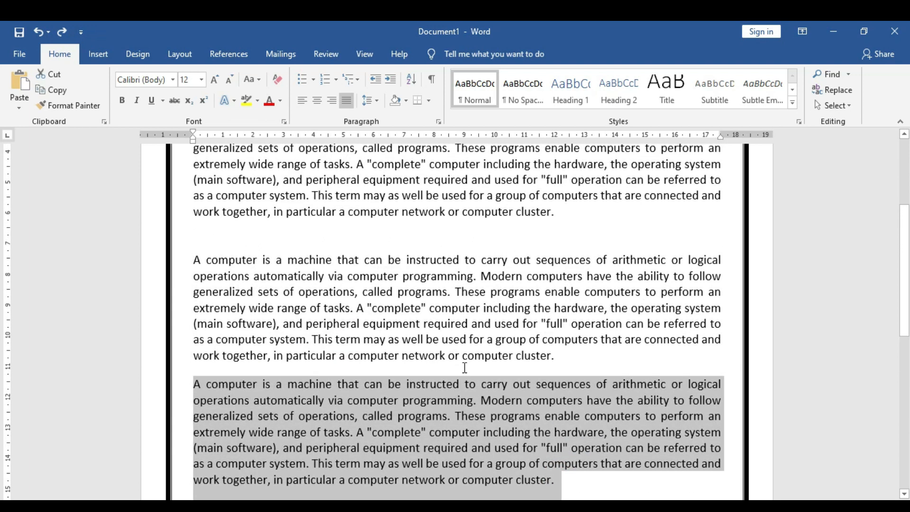
scroll(543, 414, down, 1)
click(546, 408)
Step: Join the third body paragraph to the end of the second and split them apart again
click(192, 345)
key(BackSpace)
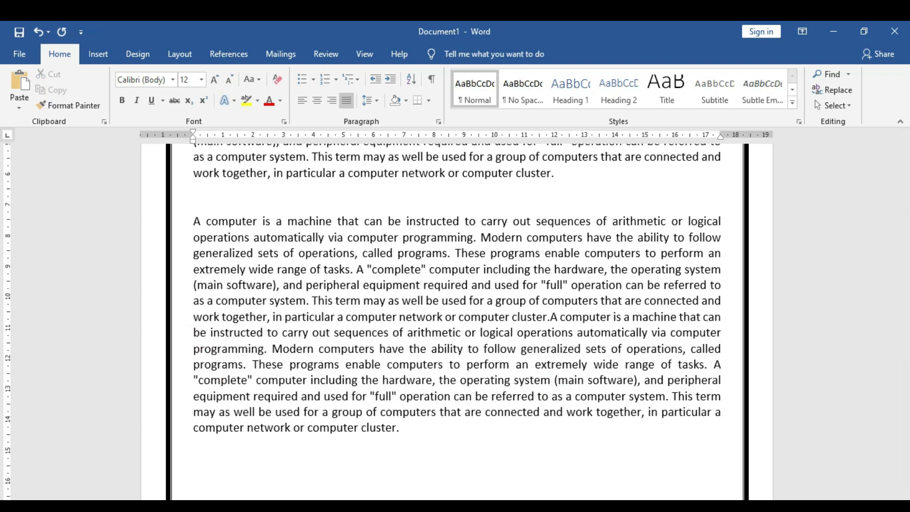
key(Return)
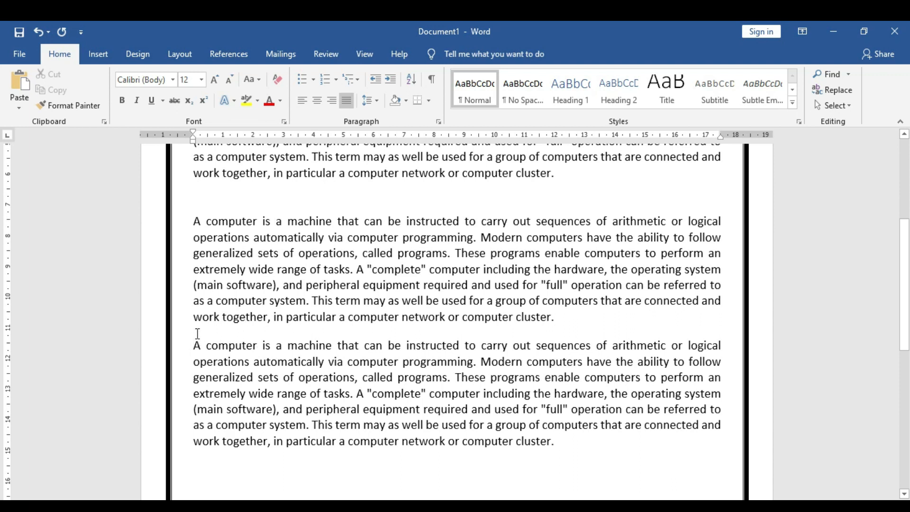
Step: Remove the space after the third body paragraph and after the second body paragraph
drag(556, 440, 189, 351)
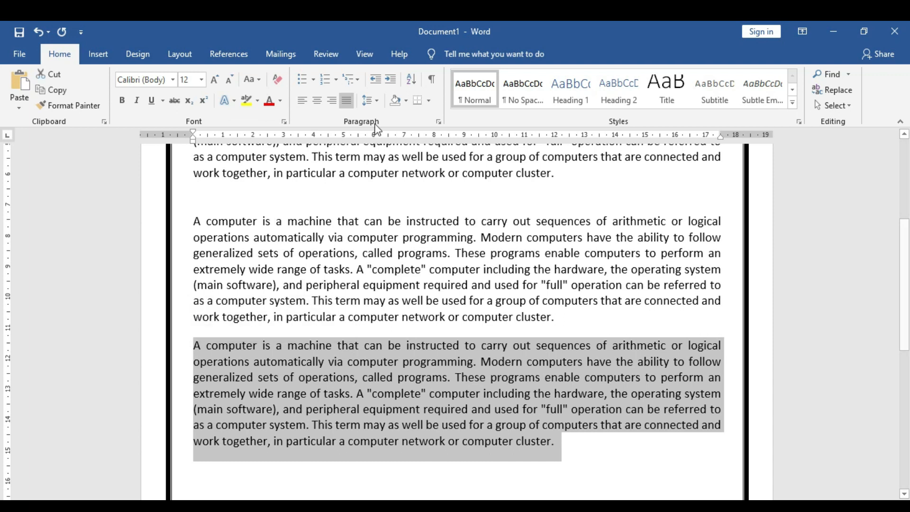
click(376, 100)
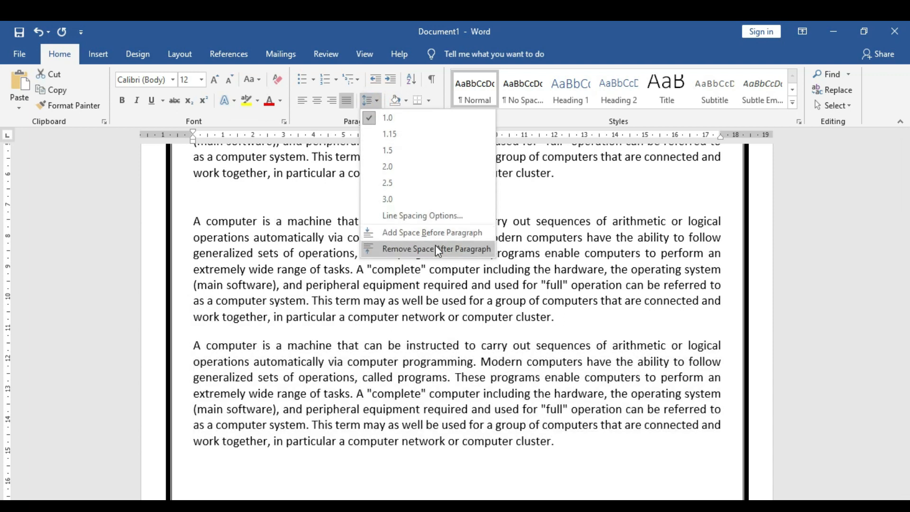
click(435, 248)
click(568, 315)
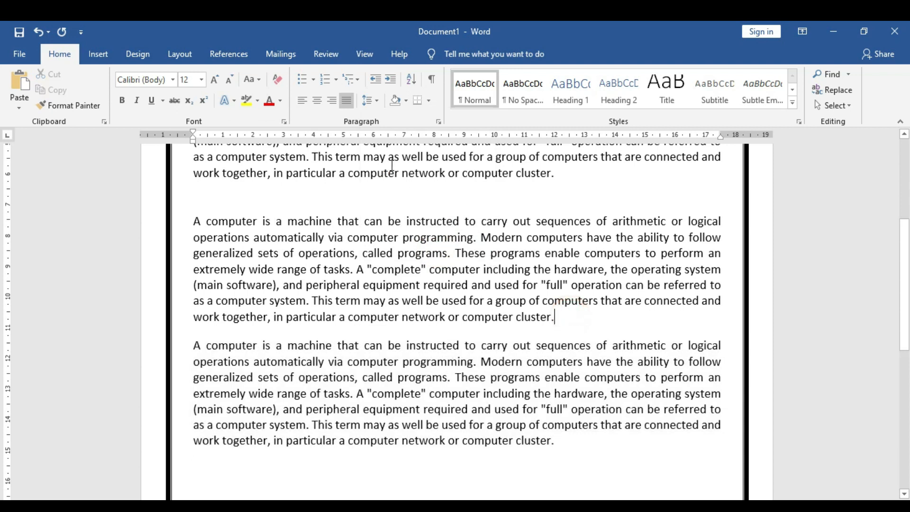
click(371, 99)
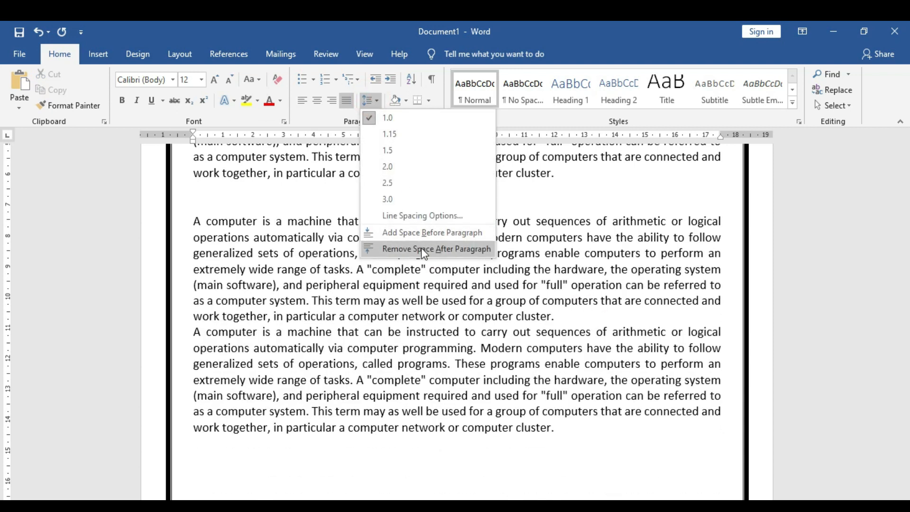
click(424, 249)
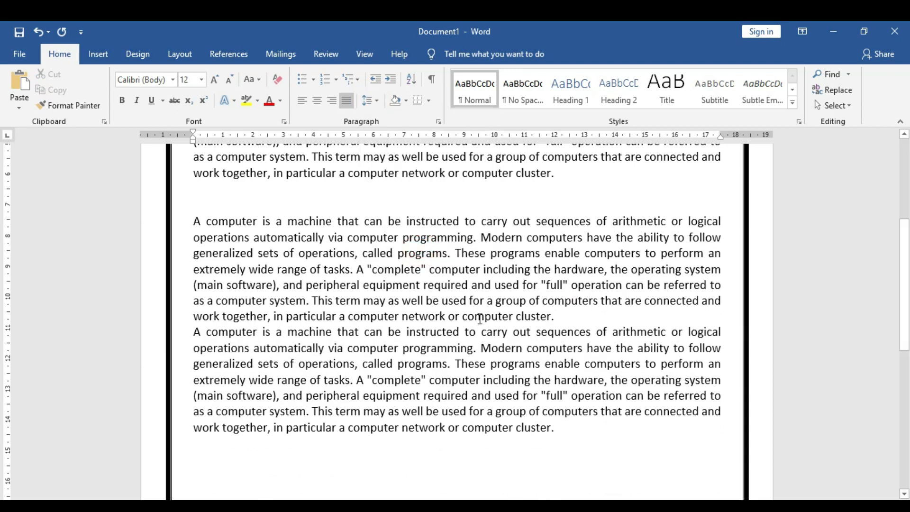
Step: Add the preset space before the second body paragraph
drag(564, 317, 193, 219)
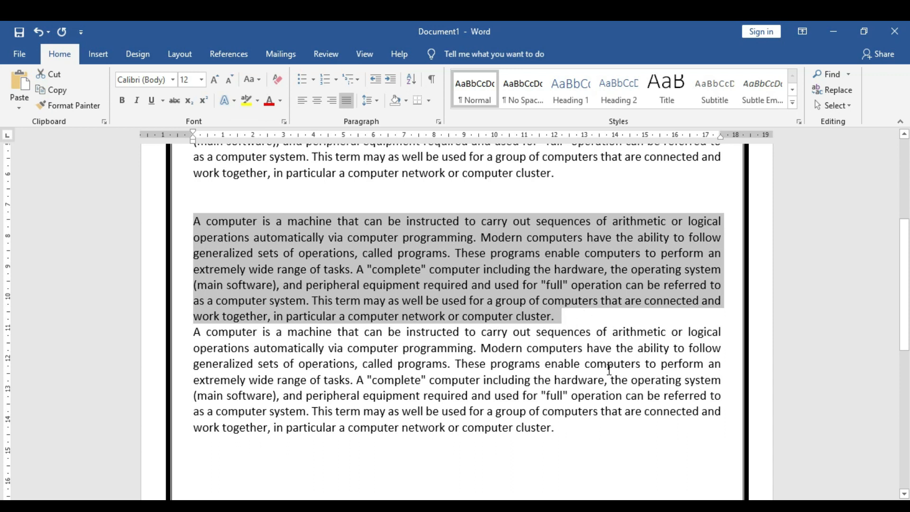
click(376, 103)
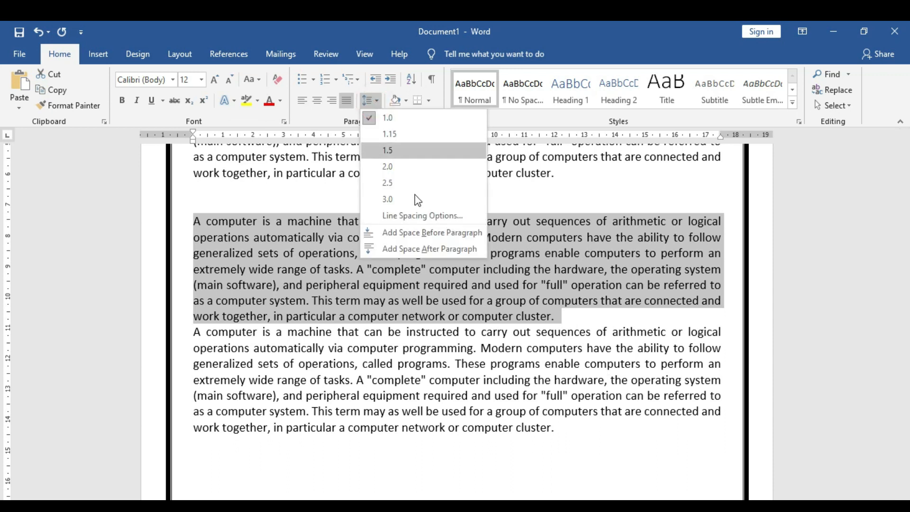
click(432, 232)
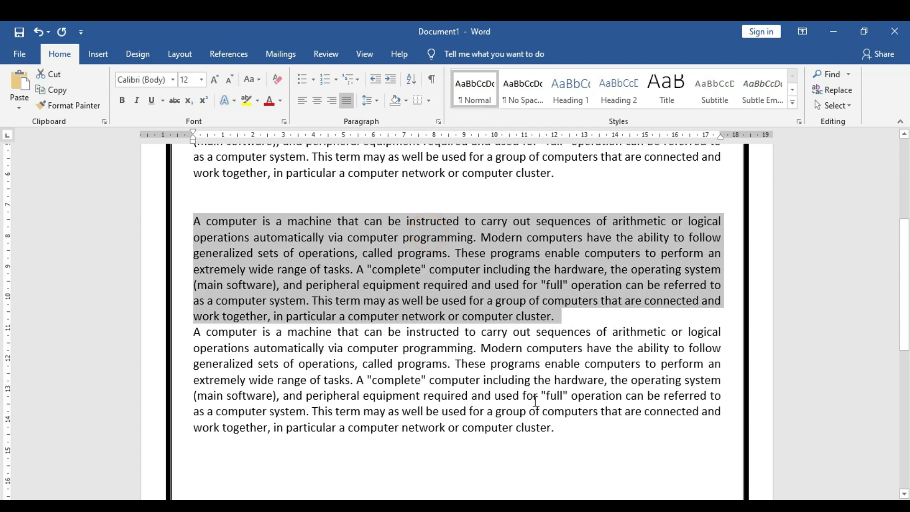
Step: Add the preset space before the third body paragraph to separate it from the second
drag(574, 428, 194, 333)
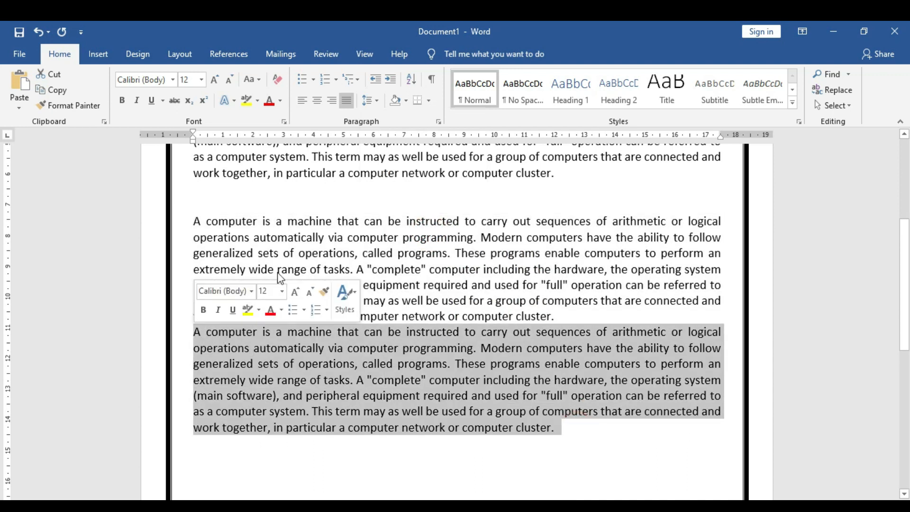
click(373, 99)
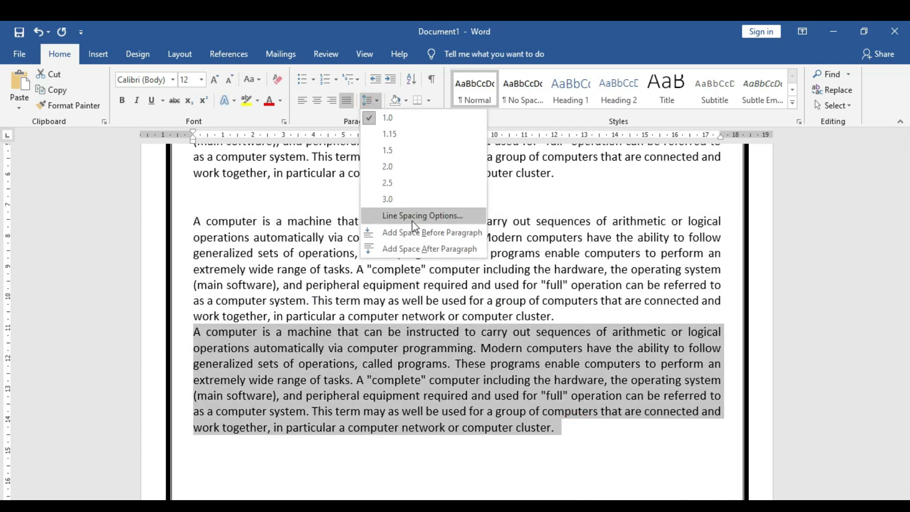
click(416, 234)
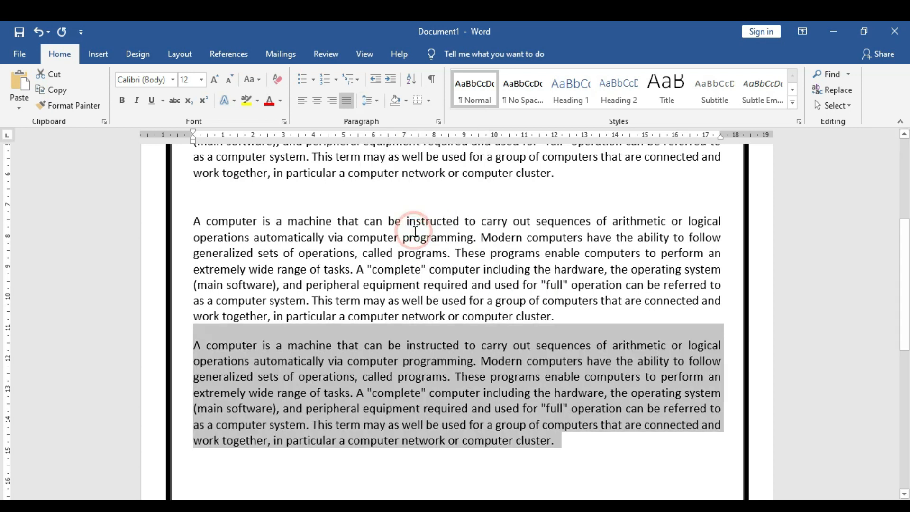
click(553, 369)
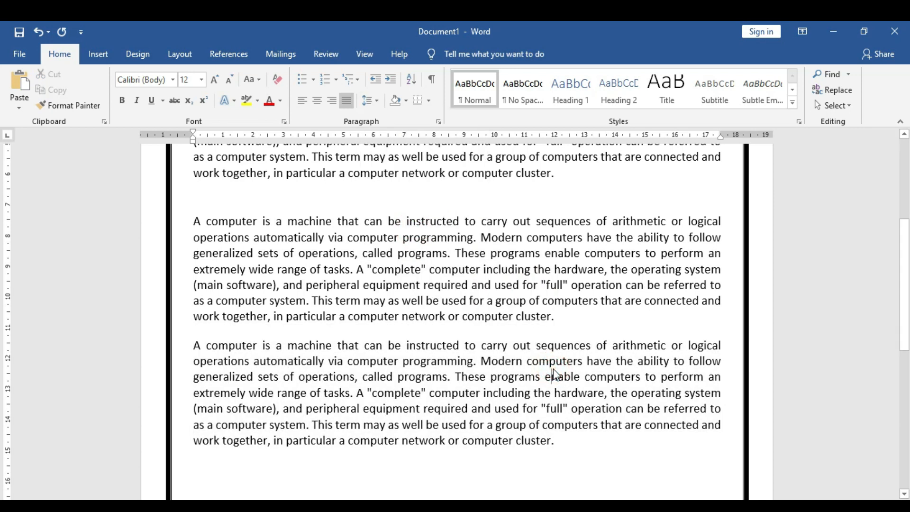
Step: Set the third body paragraph's spacing before to 30 pt in the line spacing options
drag(554, 440, 197, 346)
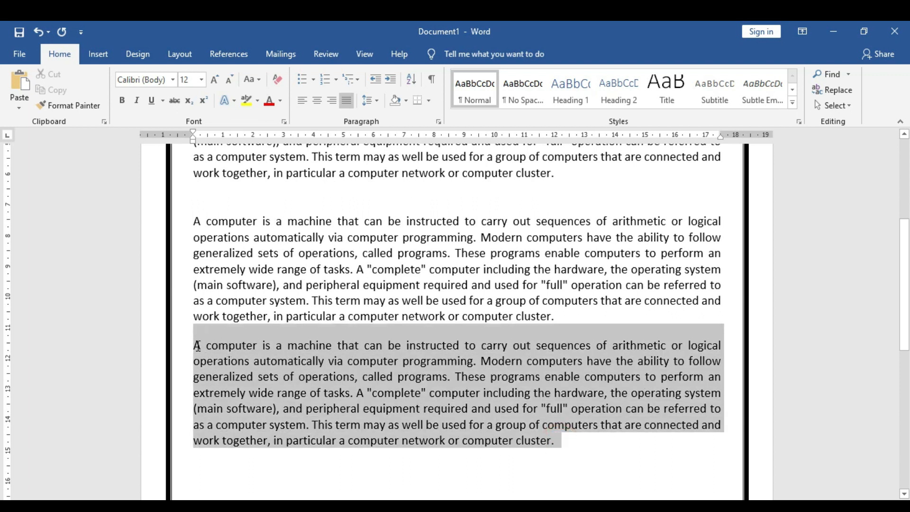
click(374, 101)
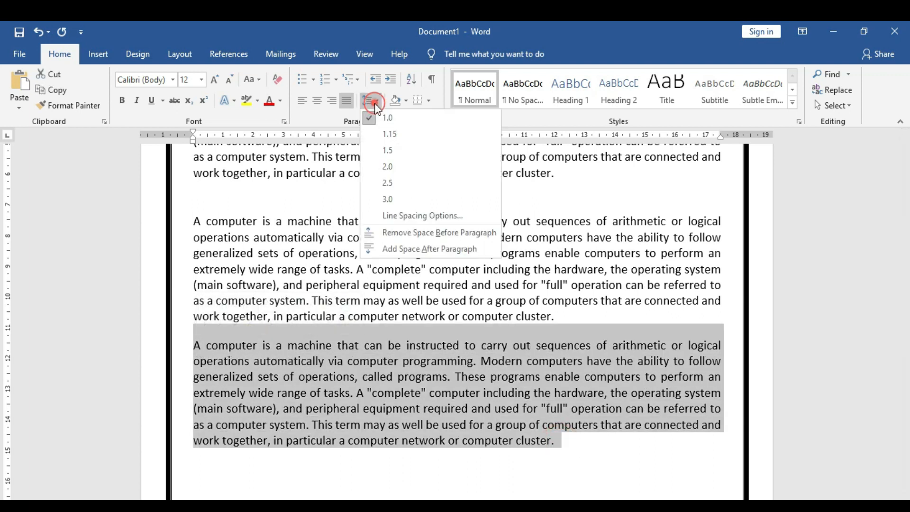
click(436, 217)
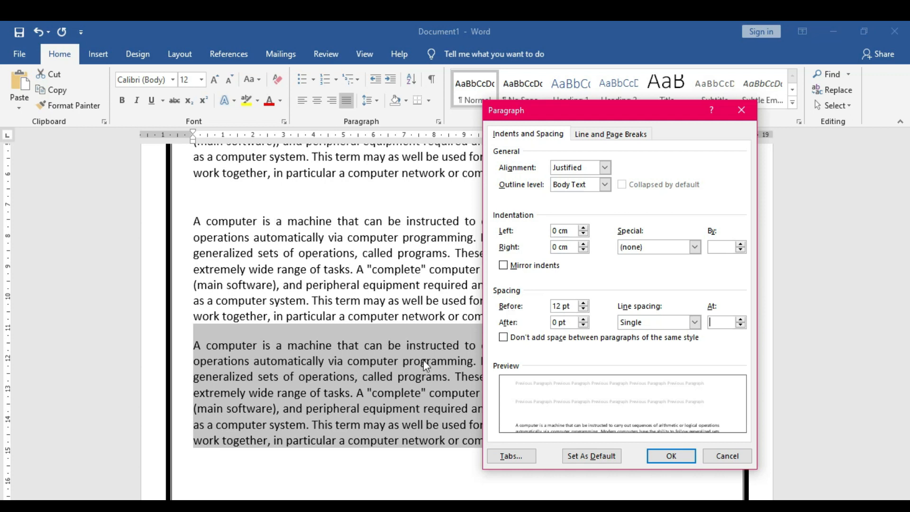
click(584, 304)
click(584, 304)
click(583, 306)
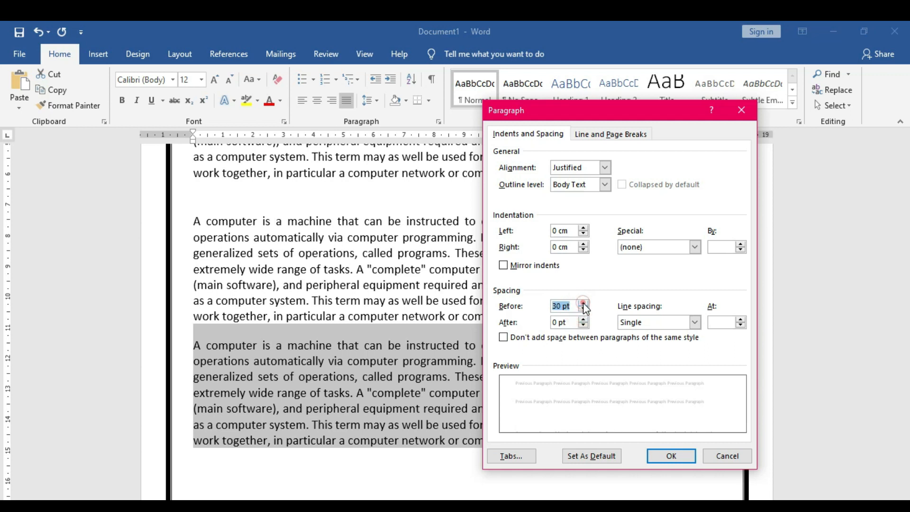
click(676, 456)
click(253, 335)
click(201, 331)
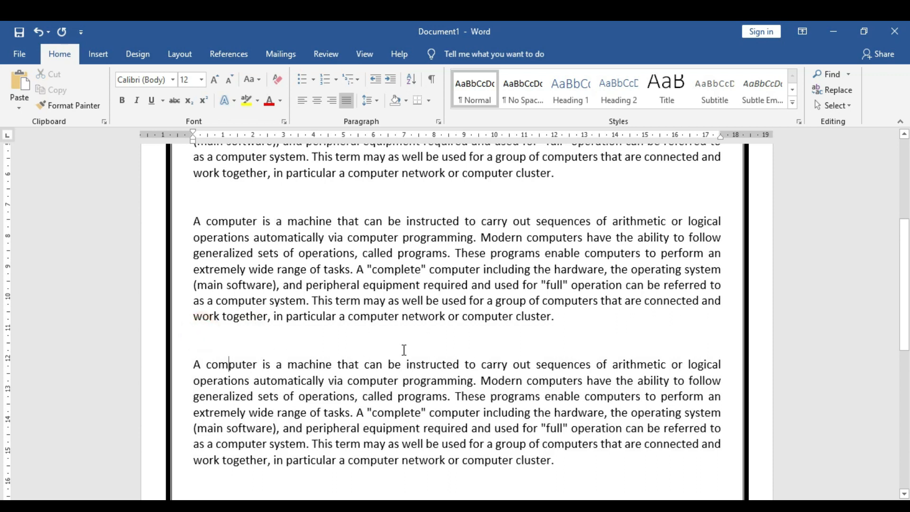
Step: Check the before and after spacing values of the third body paragraph, leaving them as they are
scroll(562, 370, down, 2)
double_click(560, 348)
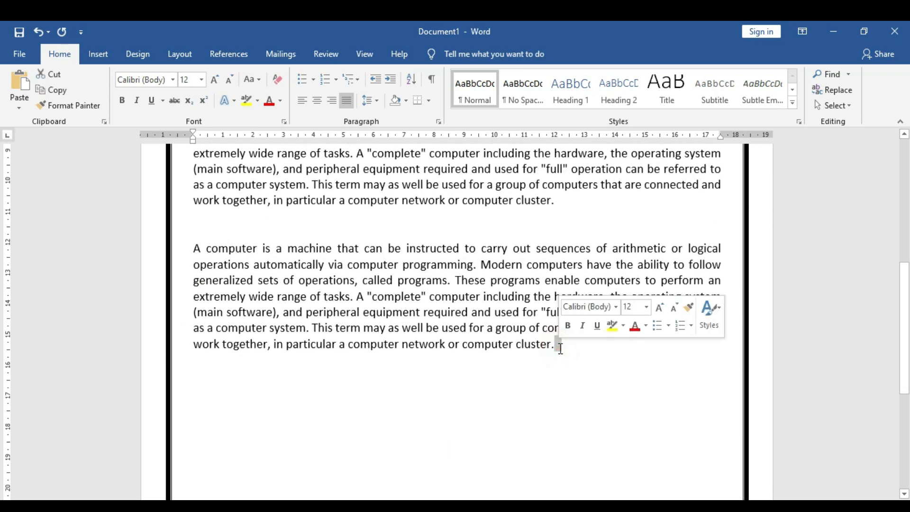
click(557, 346)
drag(558, 346, 194, 211)
click(375, 107)
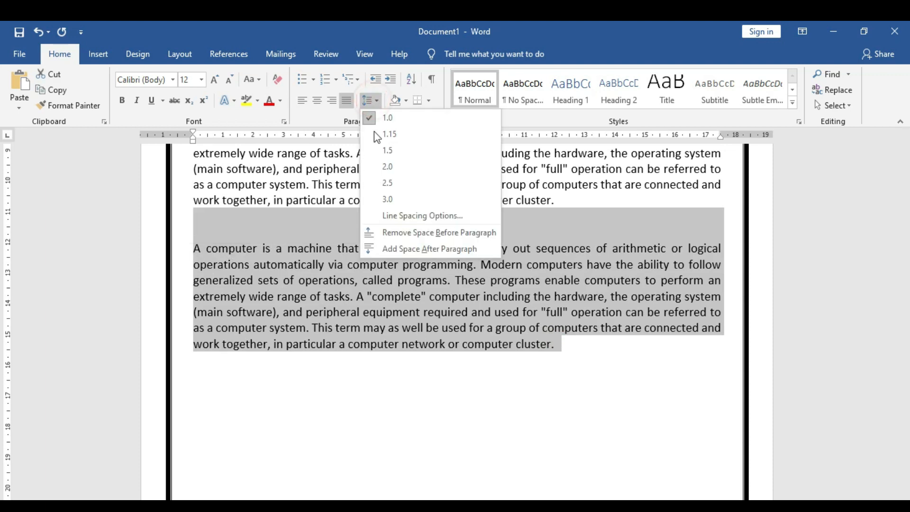
click(403, 212)
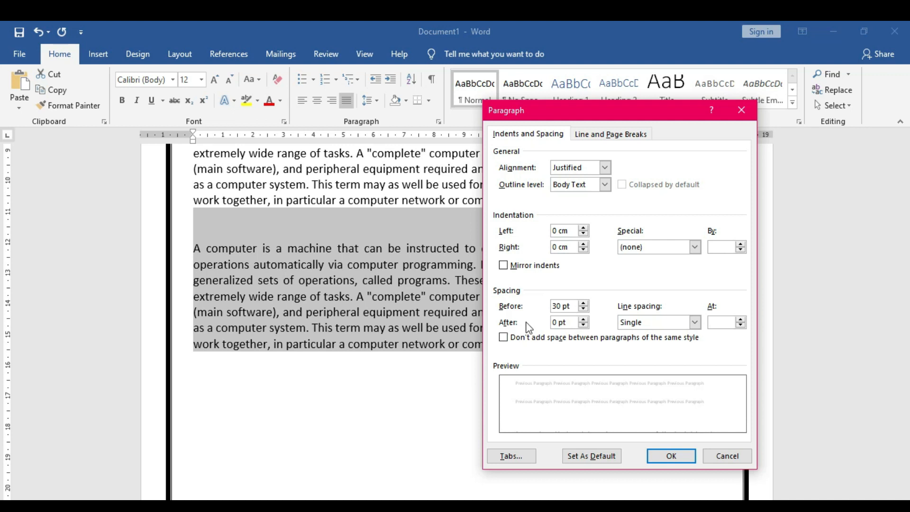
click(663, 451)
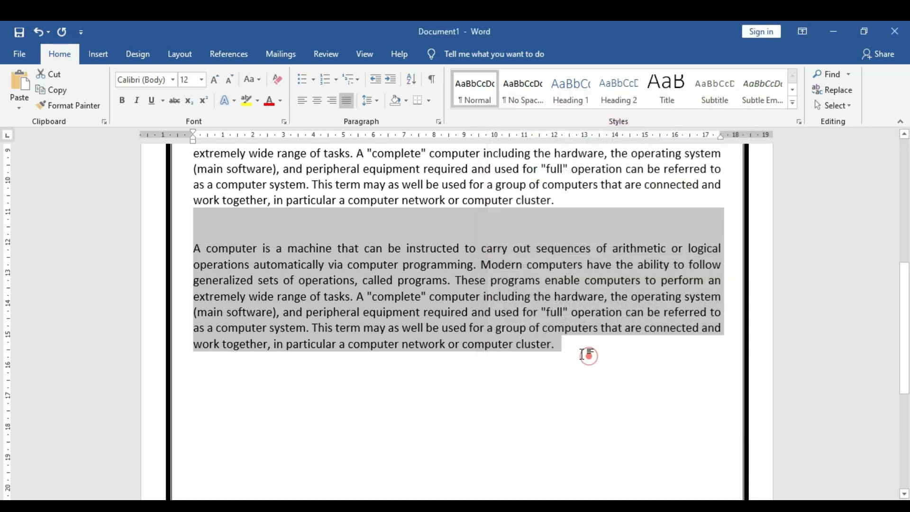
click(586, 356)
Step: Try adding a blank line after the third body paragraph and remove it again
click(561, 346)
key(Return)
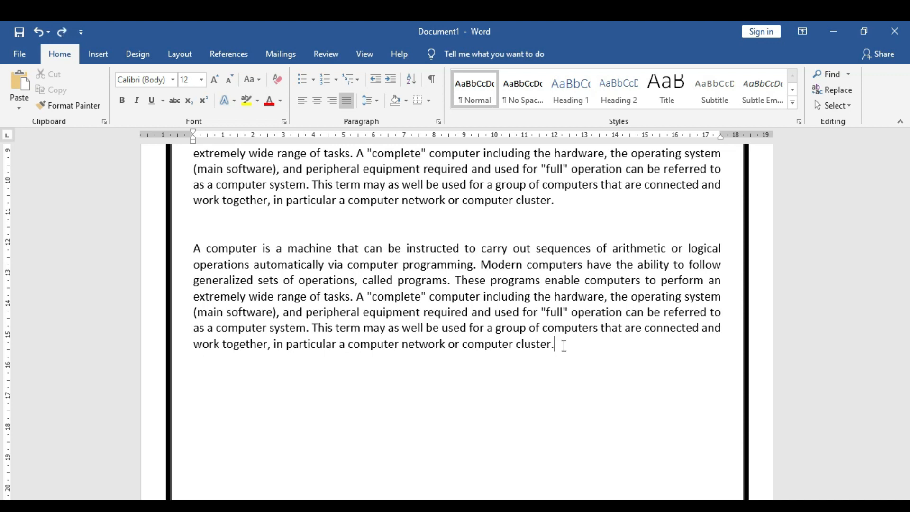
drag(562, 344, 194, 223)
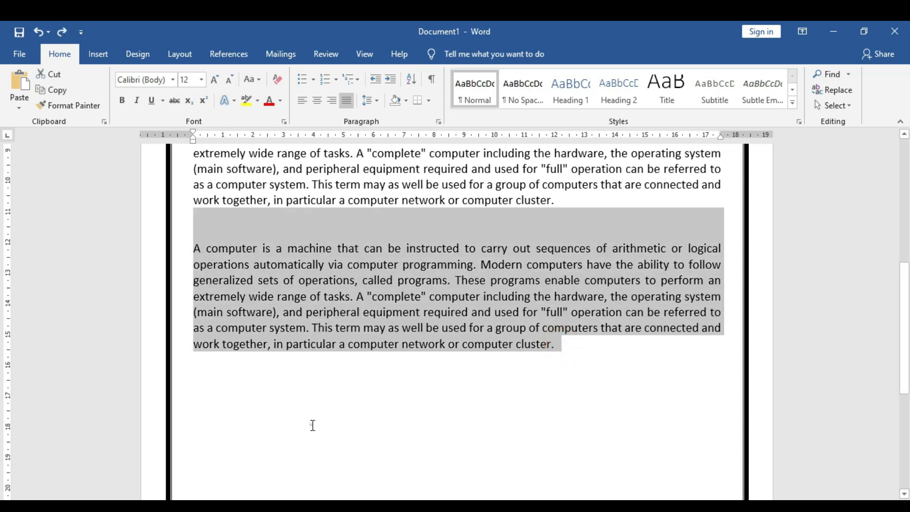
click(302, 400)
key(BackSpace)
key(BackSpace)
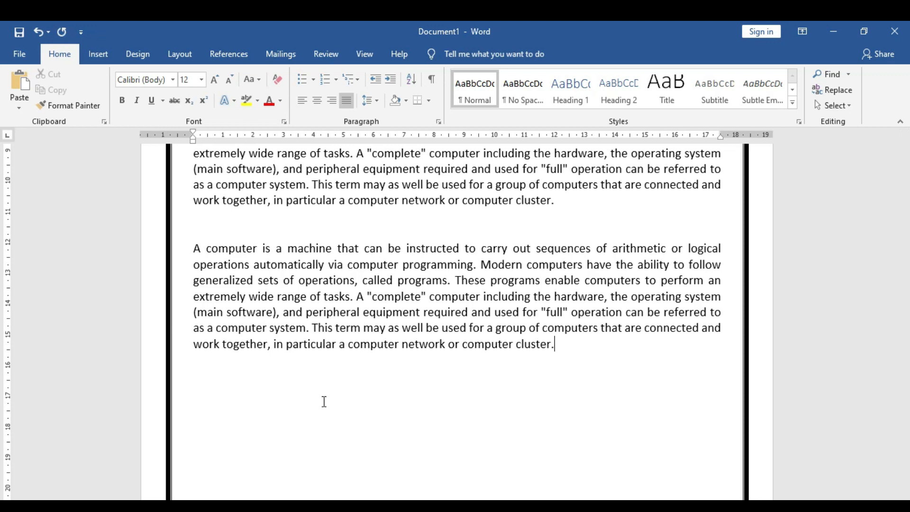
Step: Set the third body paragraph's spacing after to 30 pt and try starting a new line below it
drag(569, 345, 194, 248)
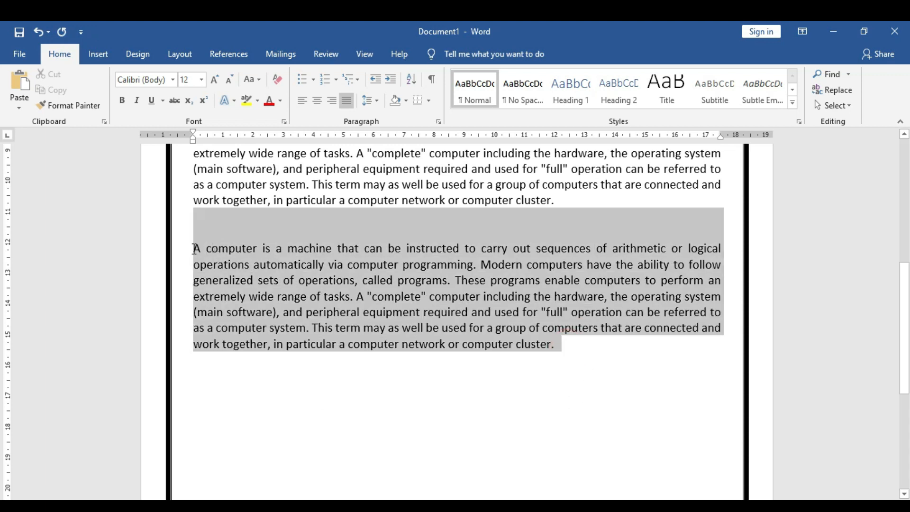
click(370, 100)
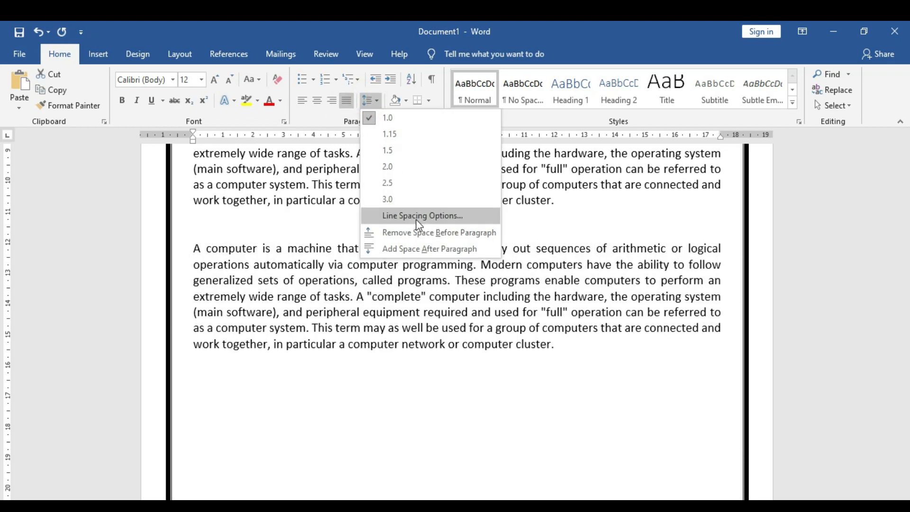
click(417, 216)
click(584, 319)
click(583, 319)
click(584, 320)
click(583, 319)
click(583, 319)
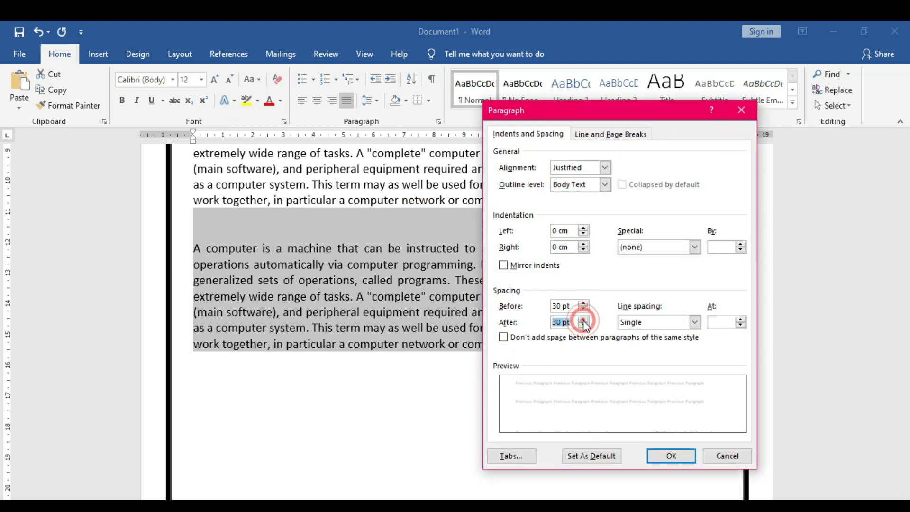
click(671, 455)
click(571, 349)
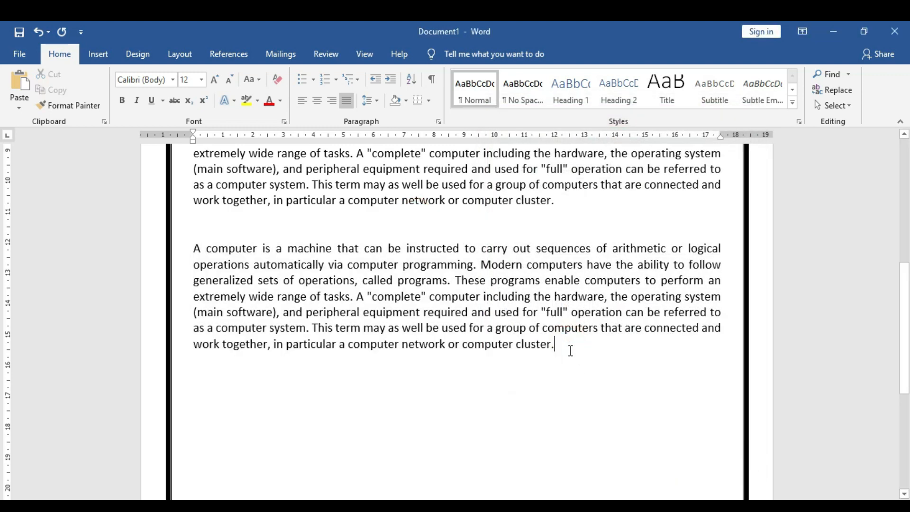
key(Return)
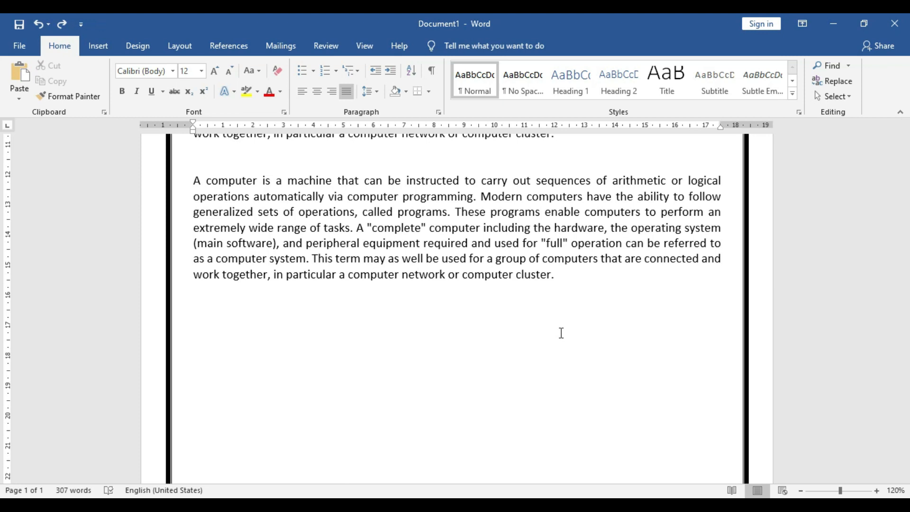
Step: Review the first body paragraph from the start of the document and highlight the second to examine the gaps around it
scroll(540, 325, up, 10)
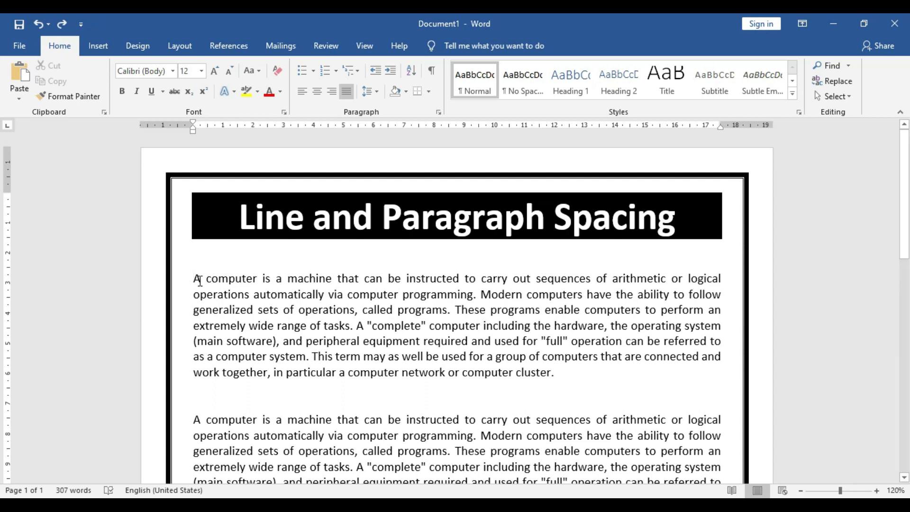
drag(194, 277, 196, 309)
click(552, 375)
scroll(557, 384, down, 2)
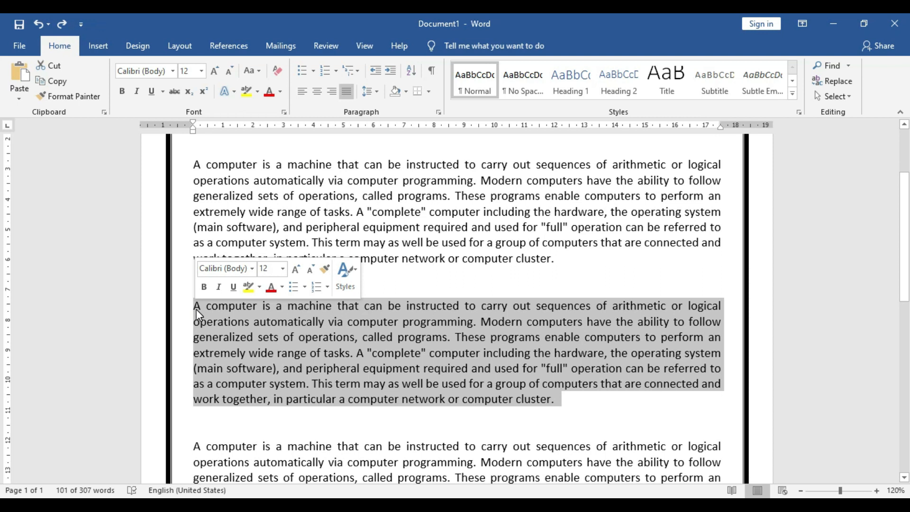
click(525, 377)
drag(554, 400, 194, 307)
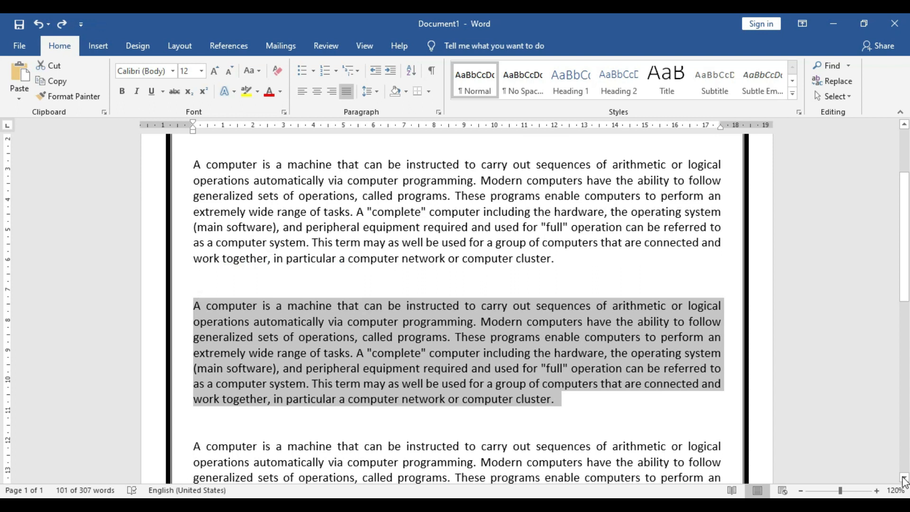
Step: Give the second body paragraph a First line special indentation of 1.27 cm
click(876, 490)
click(876, 491)
click(876, 490)
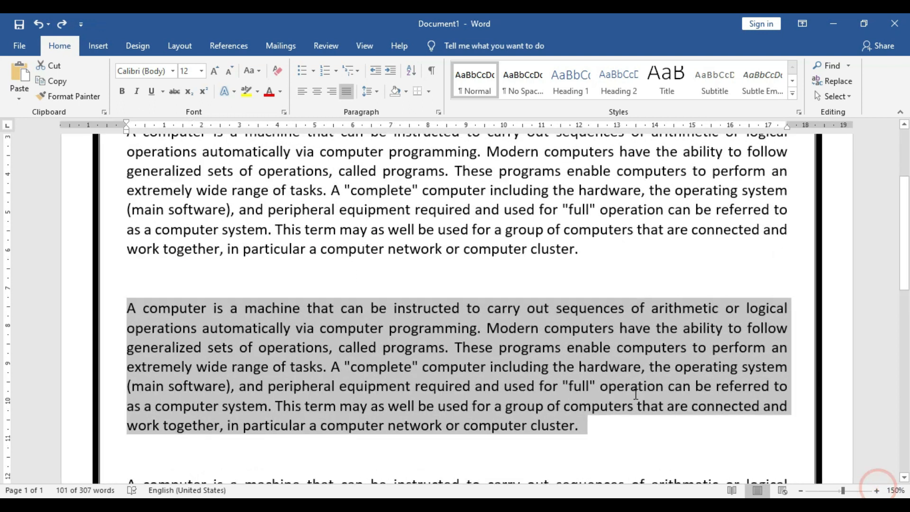
drag(584, 379, 128, 264)
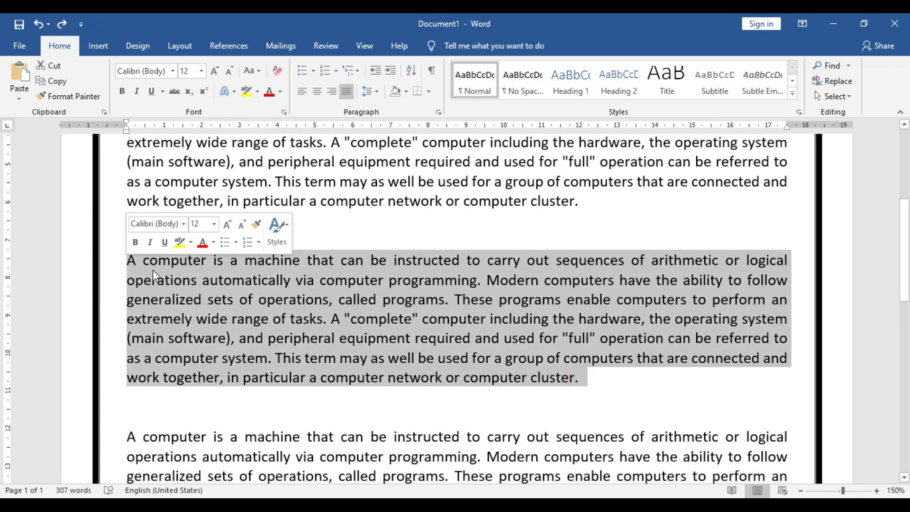
click(377, 90)
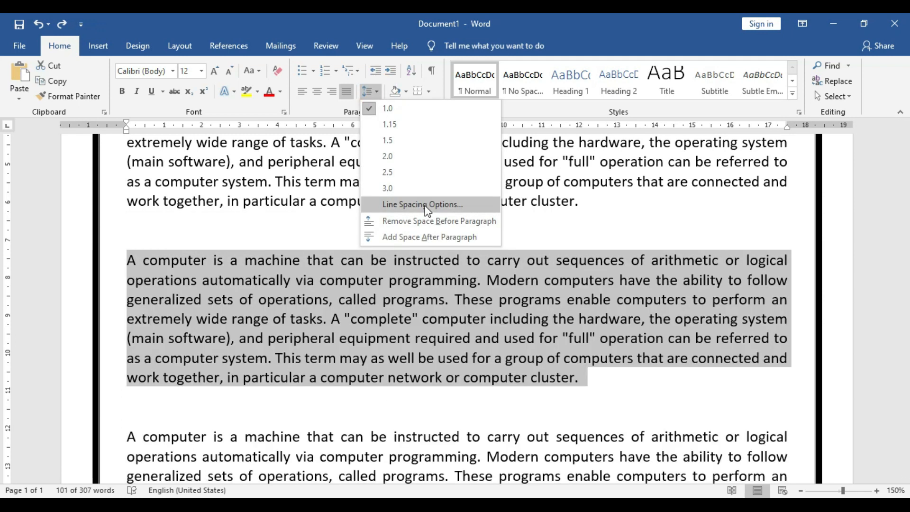
click(426, 205)
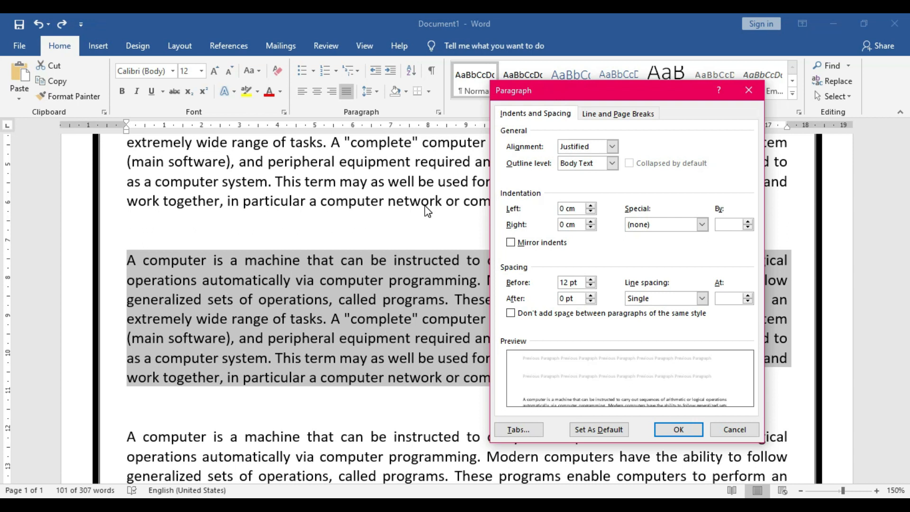
drag(692, 97, 635, 102)
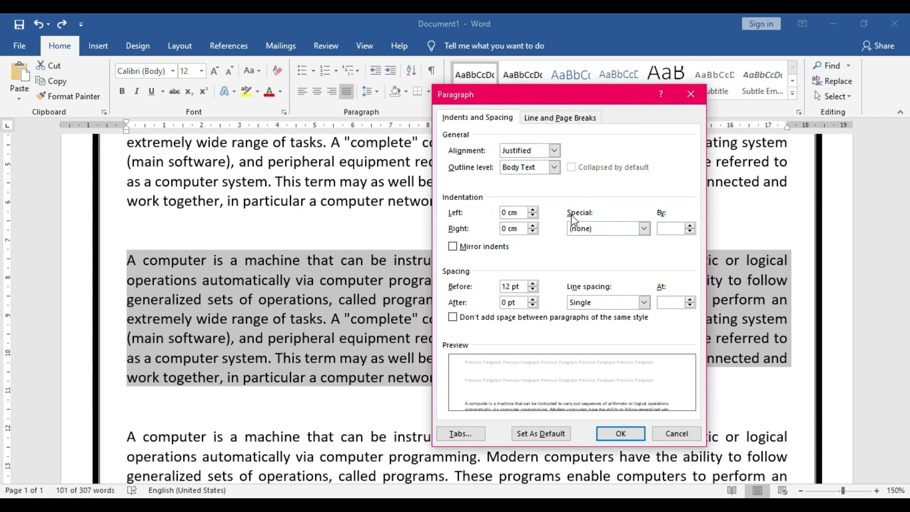
click(644, 229)
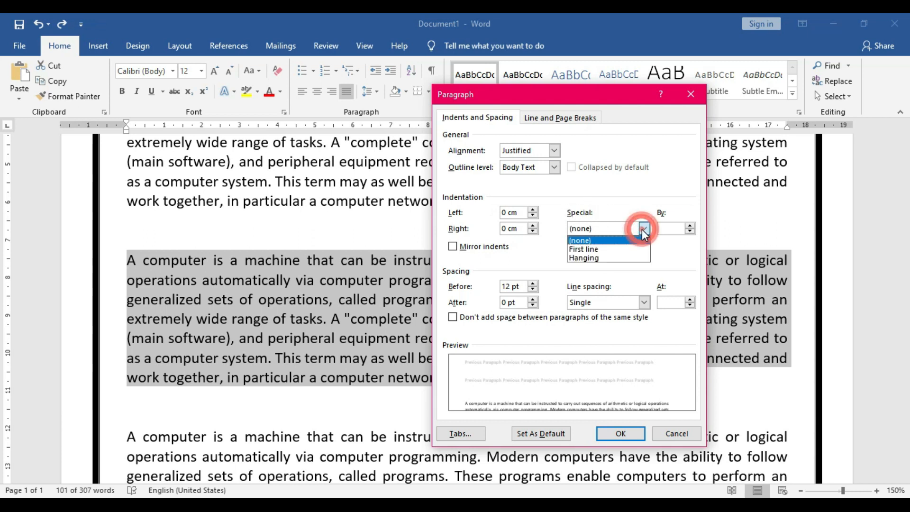
click(607, 249)
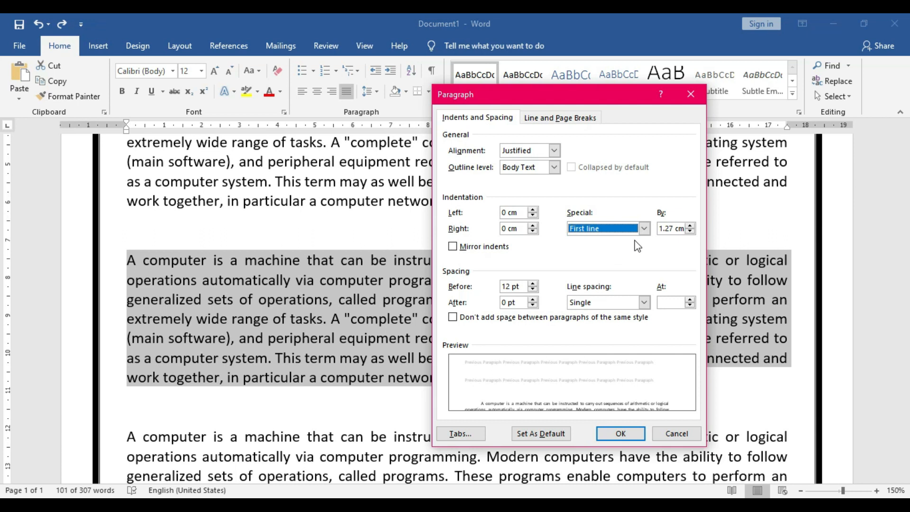
click(619, 431)
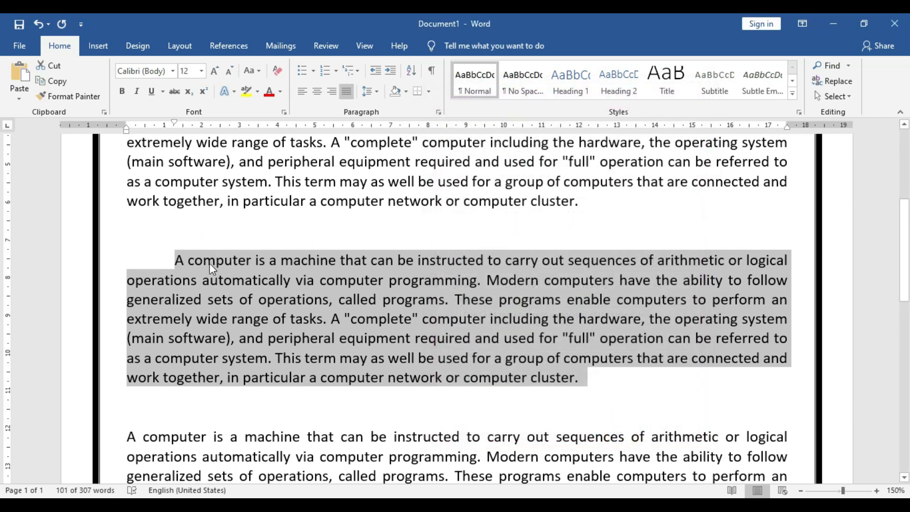
click(181, 276)
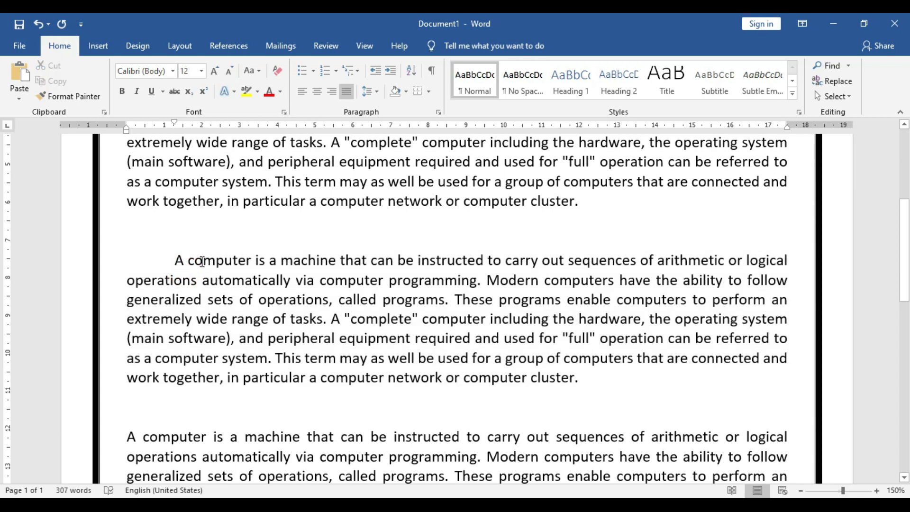
Step: Highlight the first and second body paragraphs in turn to compare where their first lines begin
scroll(202, 261, up, 1)
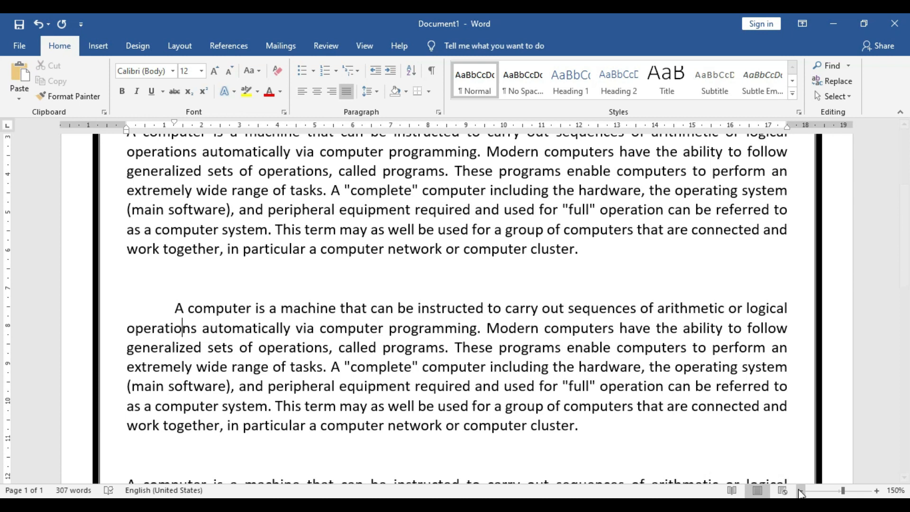
click(799, 491)
scroll(246, 282, up, 1)
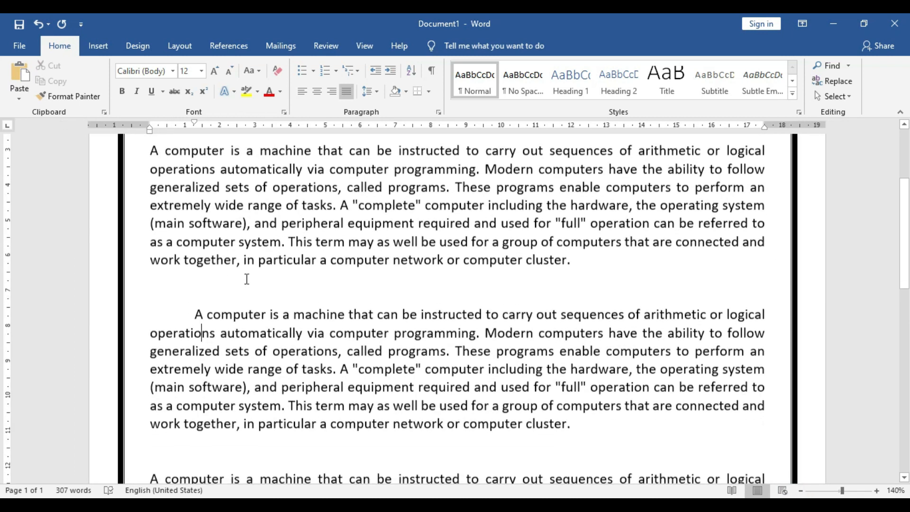
drag(154, 145, 294, 290)
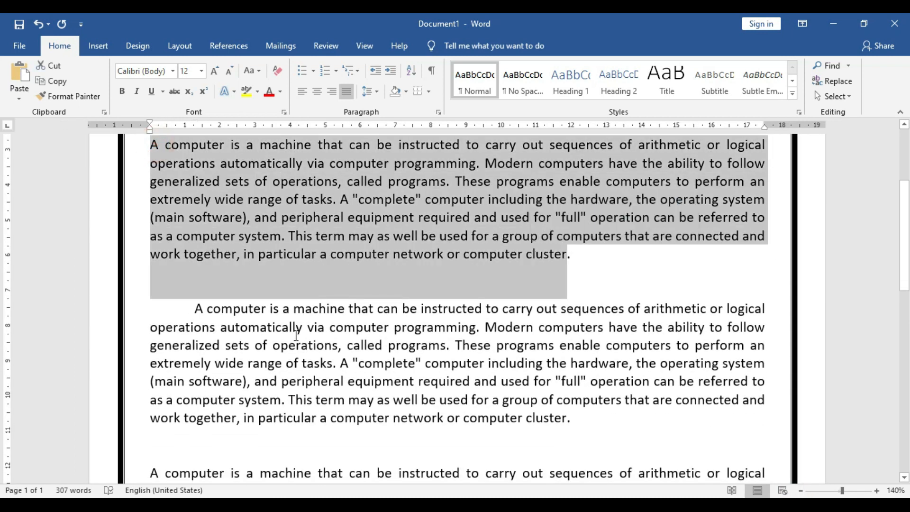
click(296, 335)
drag(571, 420, 172, 316)
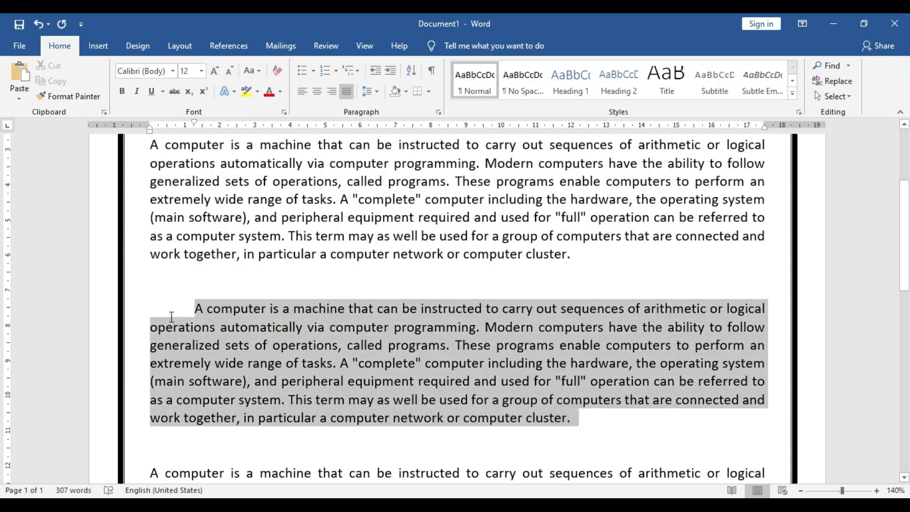
click(155, 310)
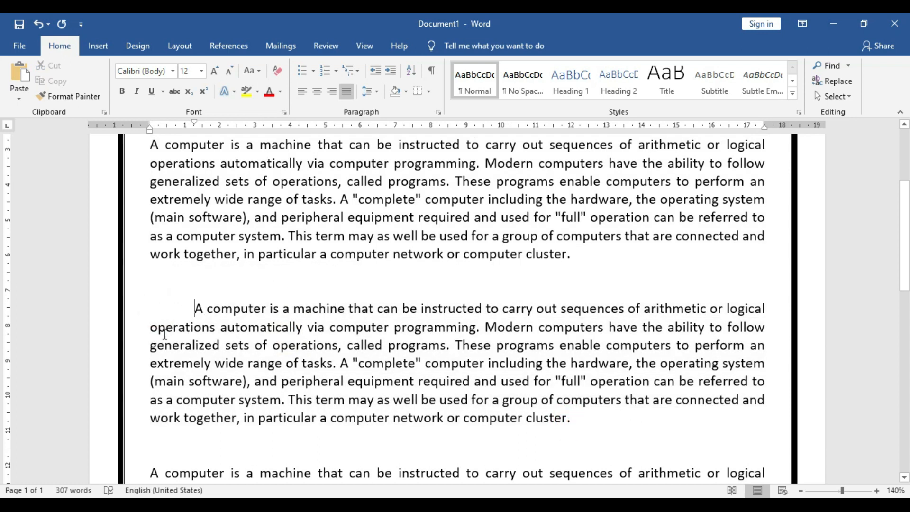
Step: Set the second body paragraph's first-line indentation to 3 cm
drag(558, 415, 577, 417)
click(196, 308)
click(378, 91)
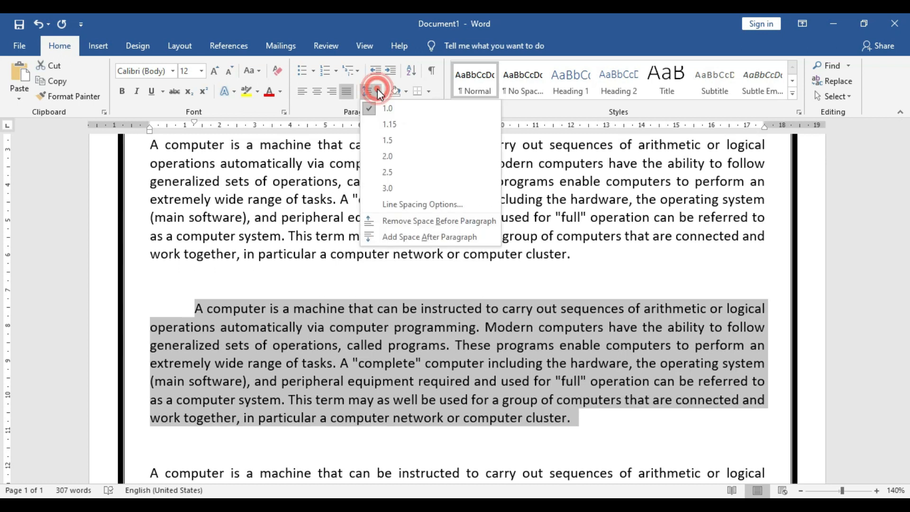
click(417, 203)
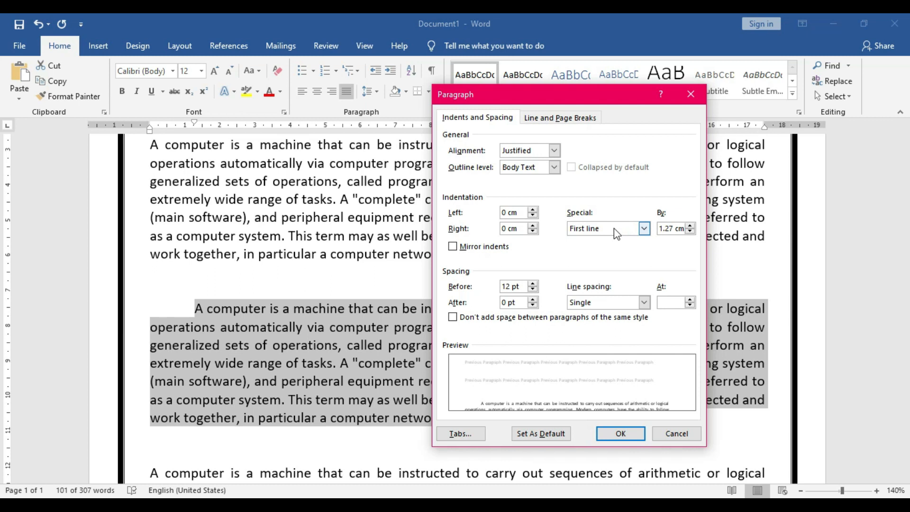
click(689, 226)
click(690, 226)
click(690, 226)
click(690, 226)
click(689, 226)
click(690, 226)
click(690, 226)
click(690, 226)
click(690, 226)
click(690, 226)
click(690, 226)
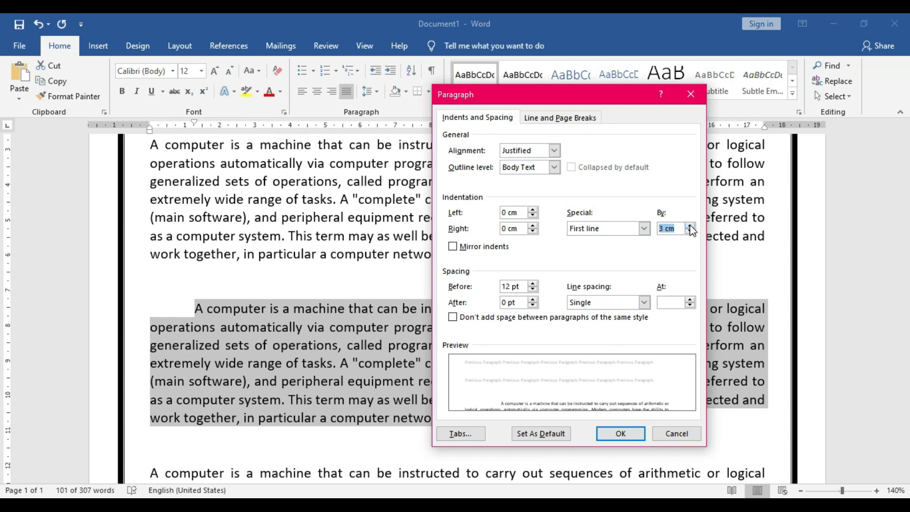
click(620, 433)
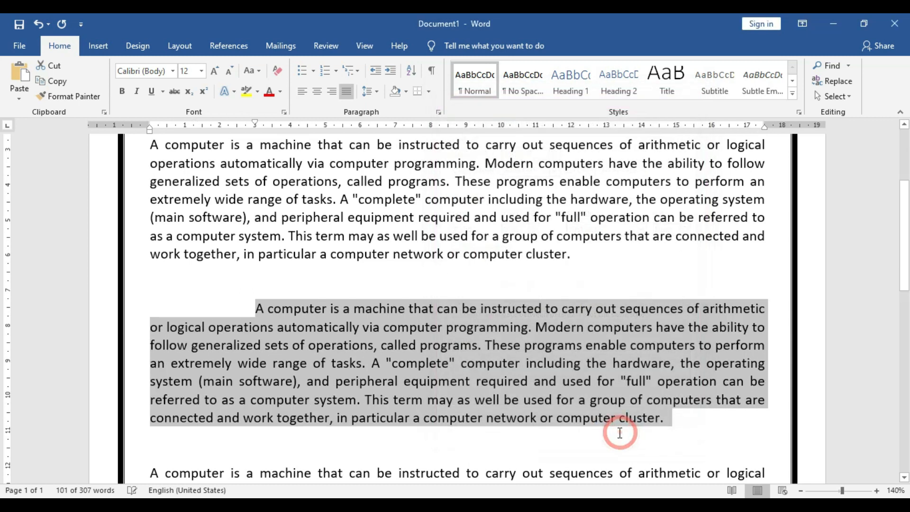
click(240, 343)
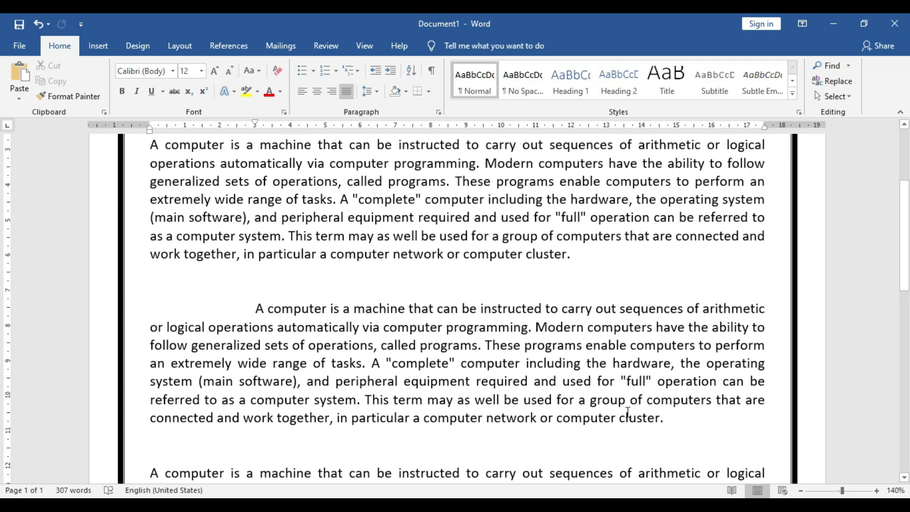
Step: Set the second body paragraph's special indentation to First line by 4 cm
drag(666, 419, 256, 309)
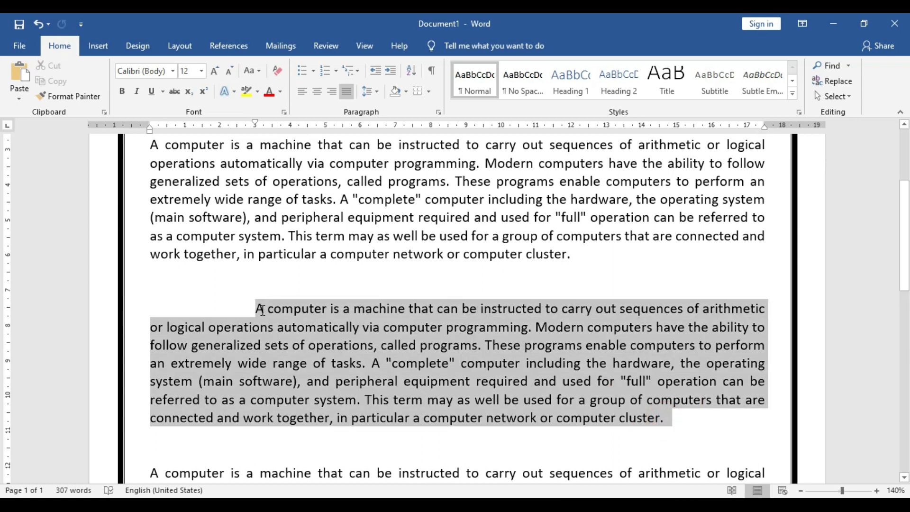
click(377, 92)
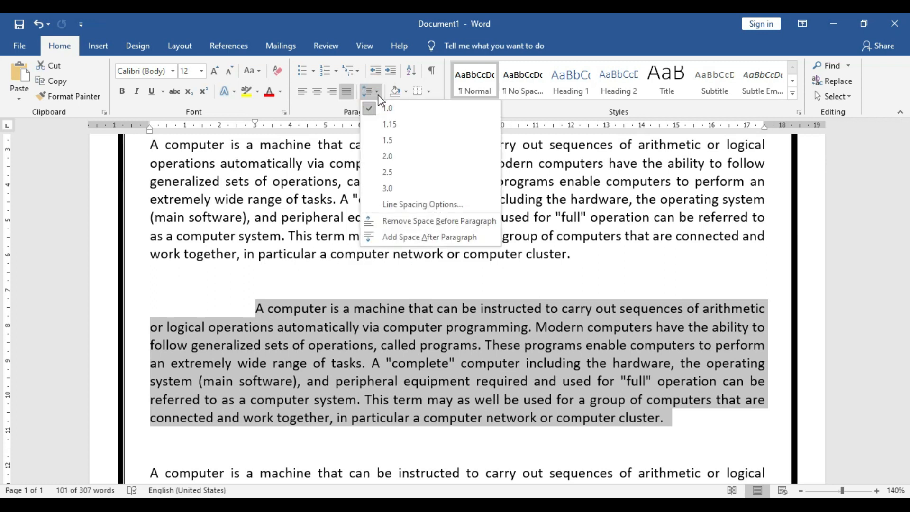
click(429, 204)
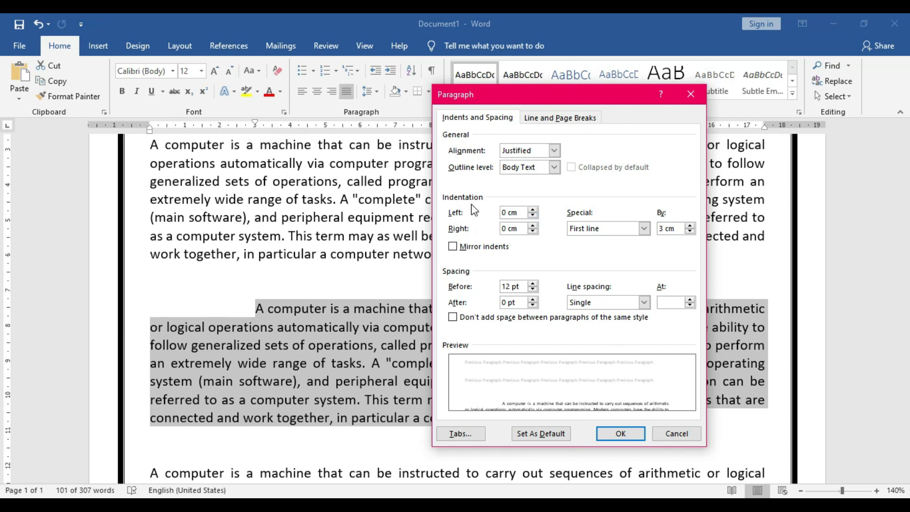
click(644, 229)
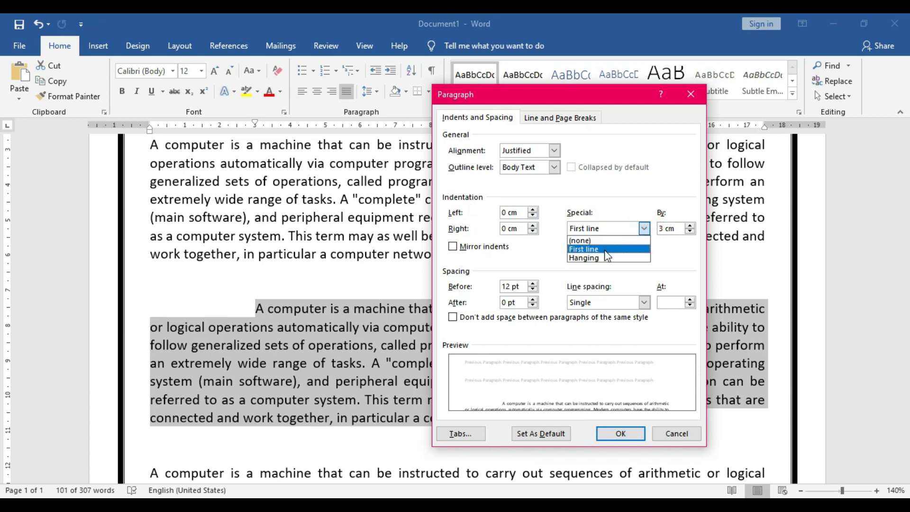
click(605, 250)
click(644, 229)
click(608, 248)
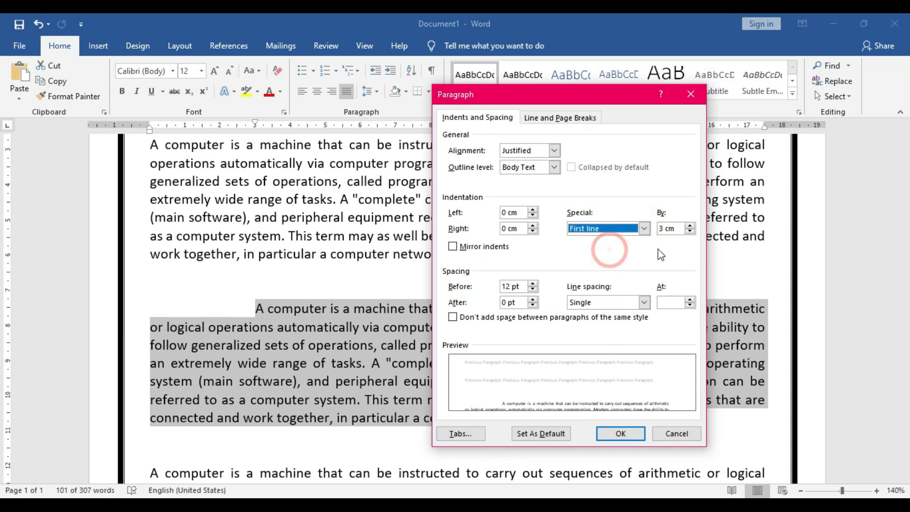
click(691, 226)
click(691, 226)
click(690, 225)
click(690, 225)
click(690, 225)
click(690, 225)
click(690, 226)
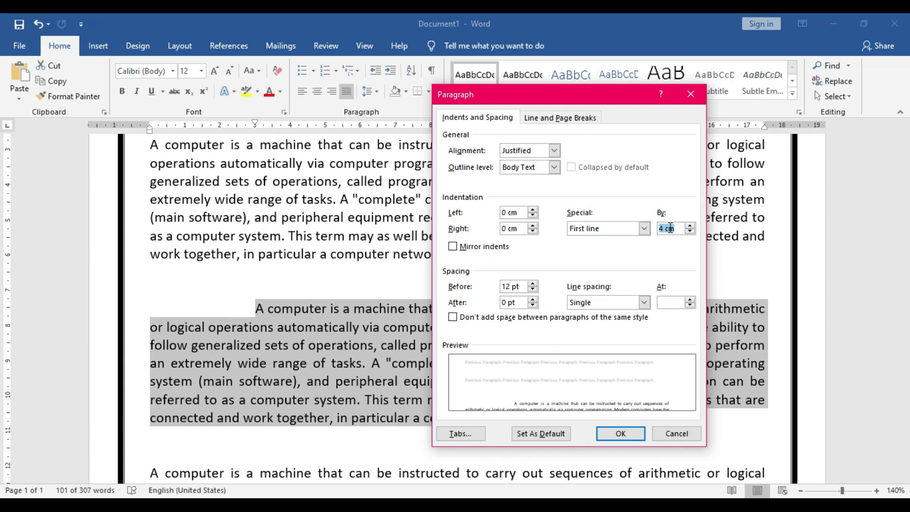
click(621, 433)
click(457, 348)
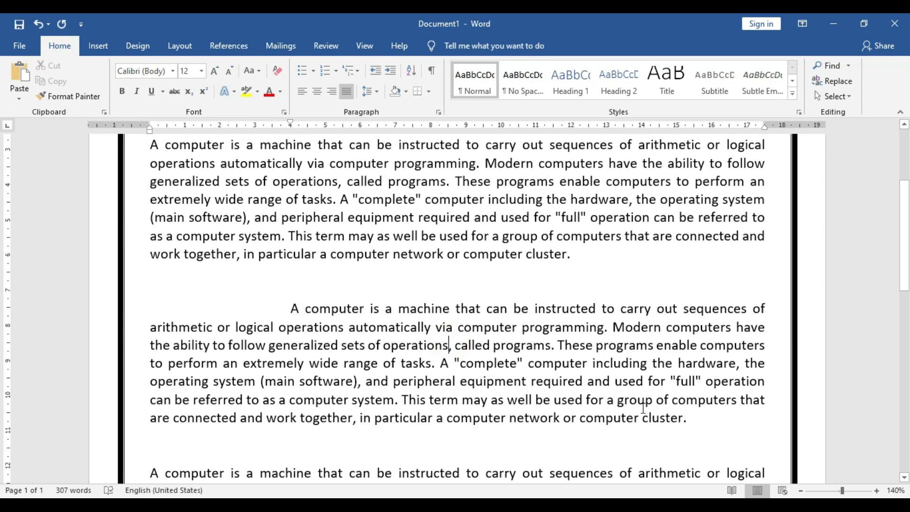
Step: Highlight parts of the second body paragraph to compare its indented first line with the remaining lines
scroll(677, 416, down, 1)
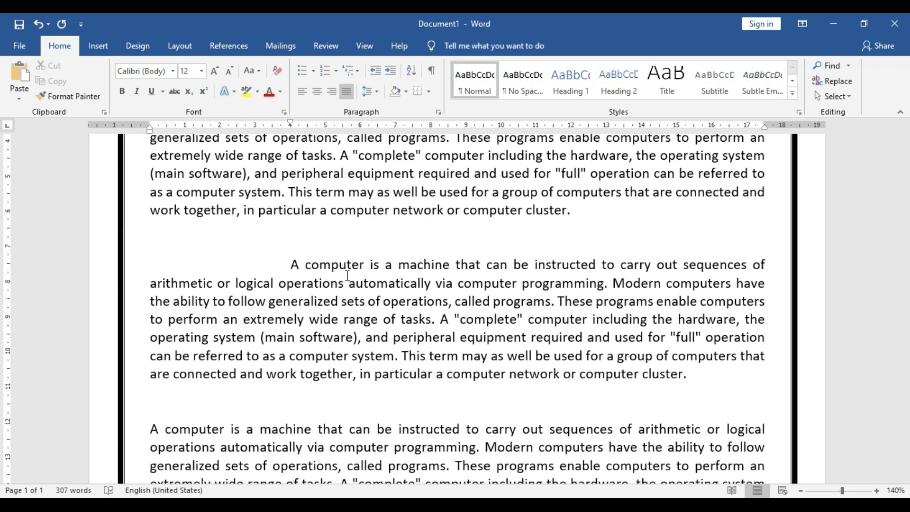
drag(698, 374, 204, 270)
click(411, 318)
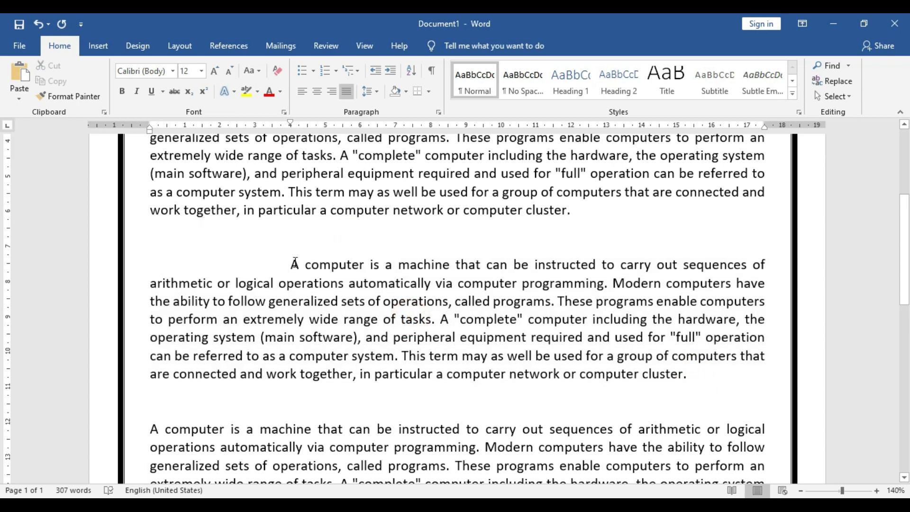
drag(166, 283, 187, 377)
click(187, 377)
click(288, 264)
drag(306, 266, 737, 283)
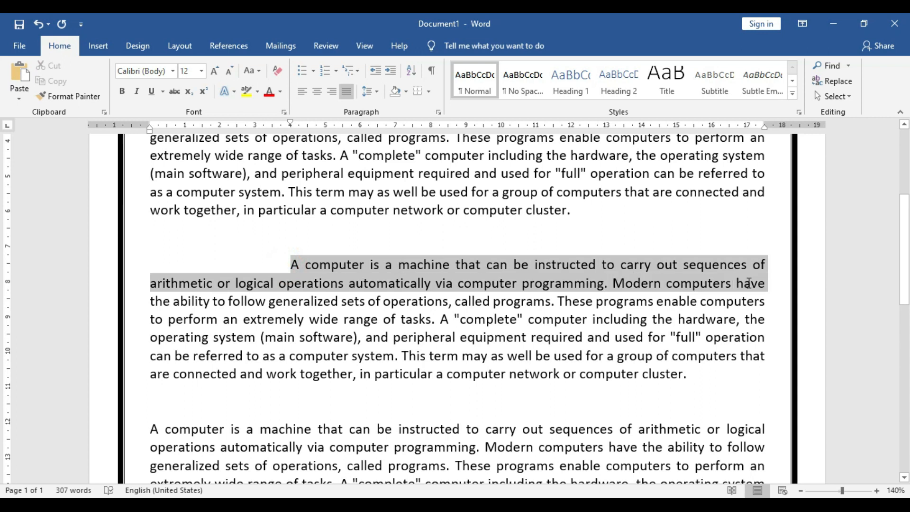
click(347, 301)
drag(235, 282, 240, 374)
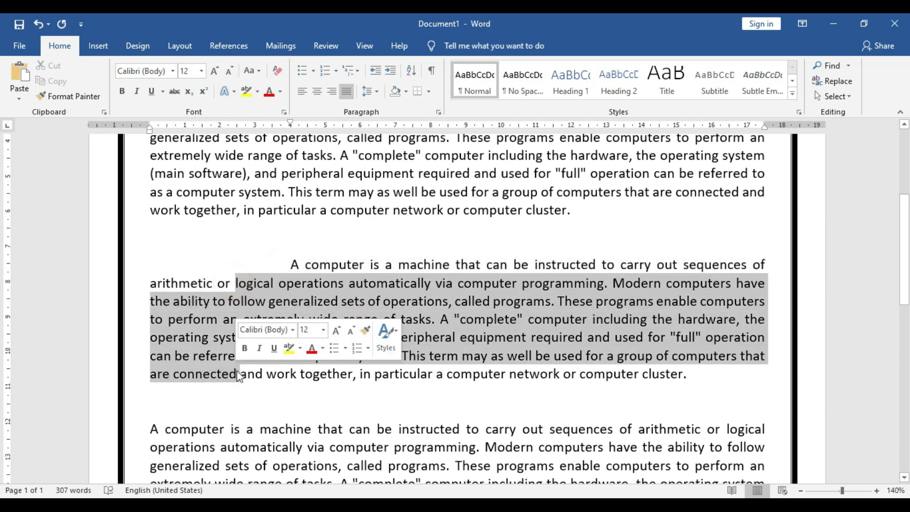
click(630, 383)
Step: Set the second body paragraph's left indentation to 2 cm
drag(692, 374, 286, 263)
click(368, 91)
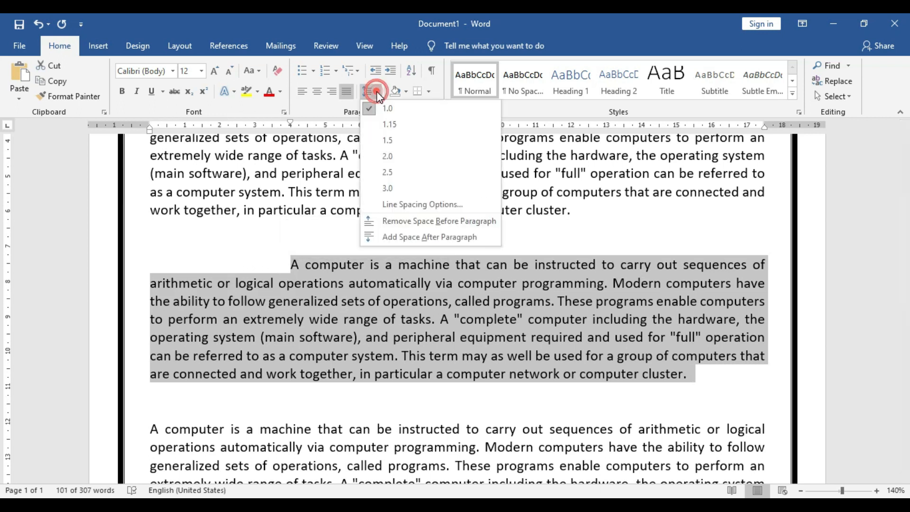
click(418, 206)
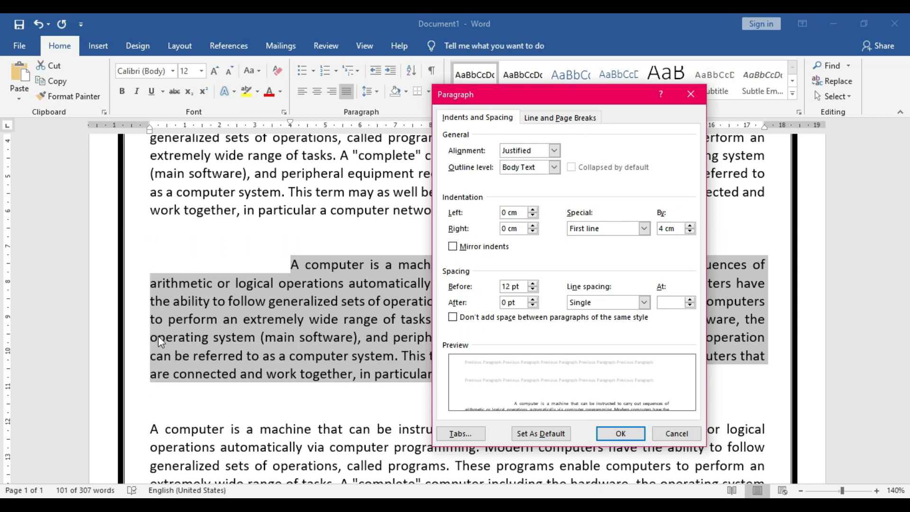
click(533, 210)
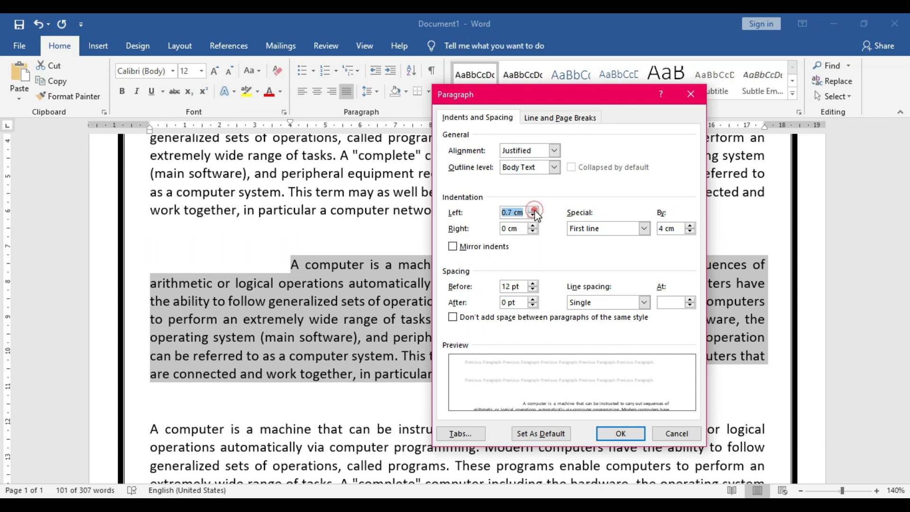
click(533, 211)
click(533, 211)
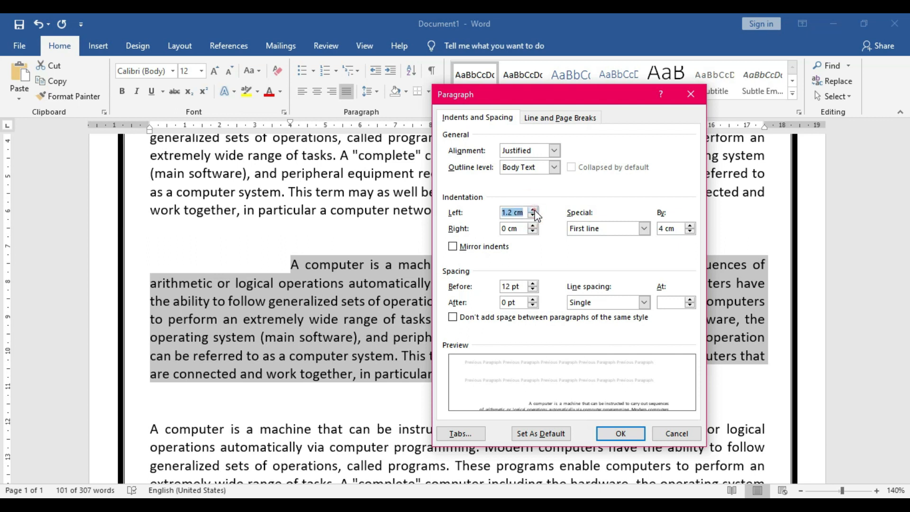
click(533, 211)
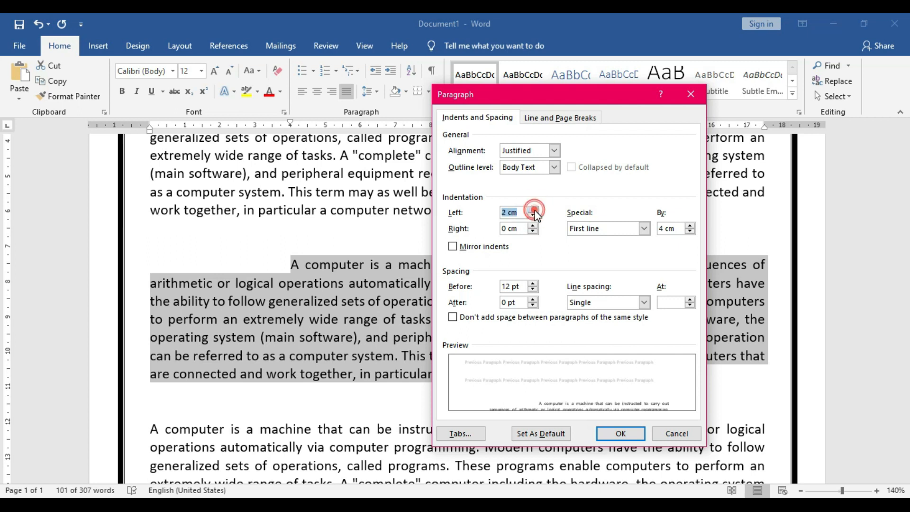
click(621, 433)
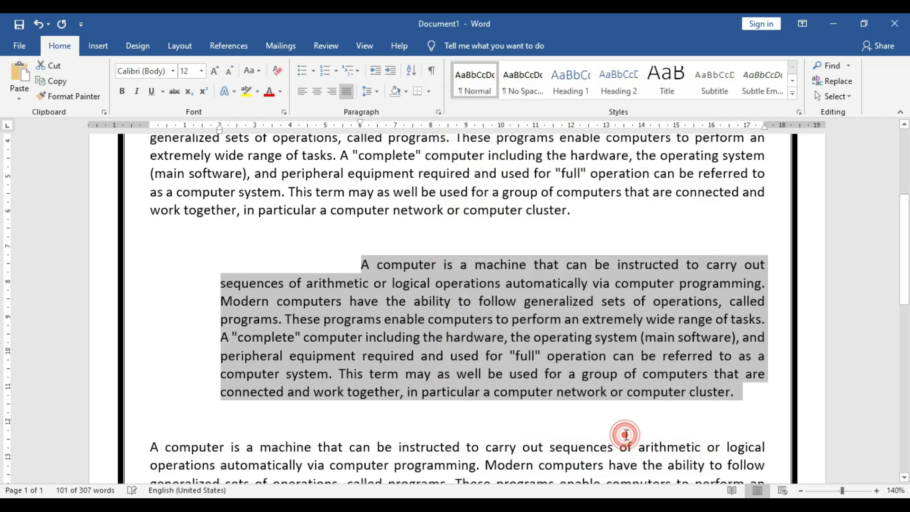
click(373, 317)
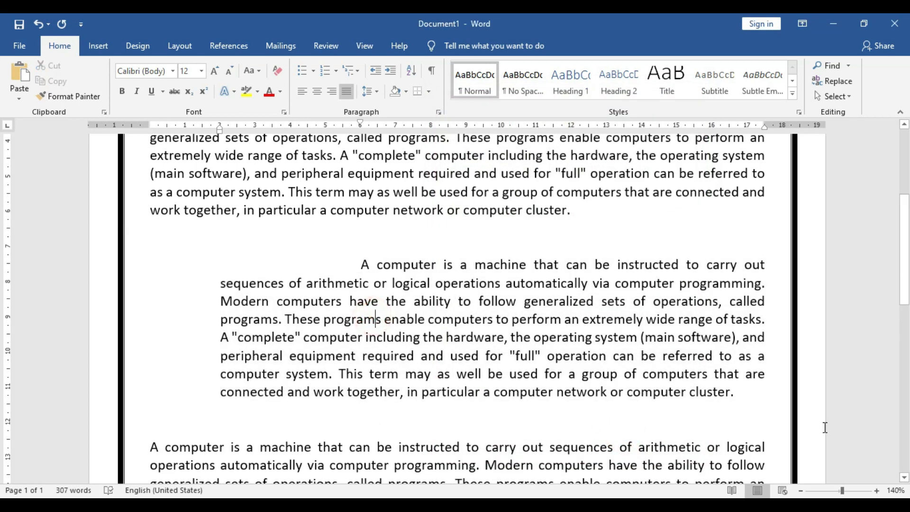
Step: Highlight the second body paragraph's first line and compare its starting point with the left-indented lines below it
scroll(878, 482, down, 1)
click(877, 489)
scroll(204, 312, up, 1)
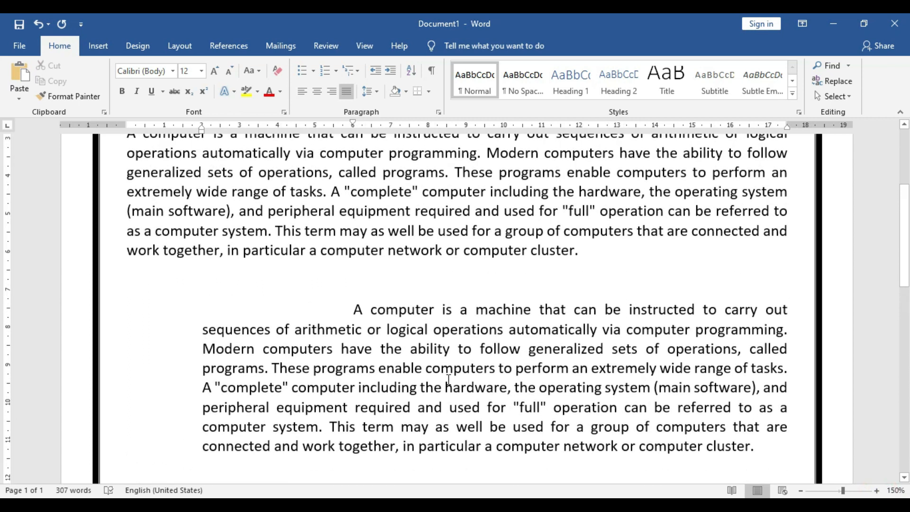
scroll(204, 312, down, 1)
click(201, 282)
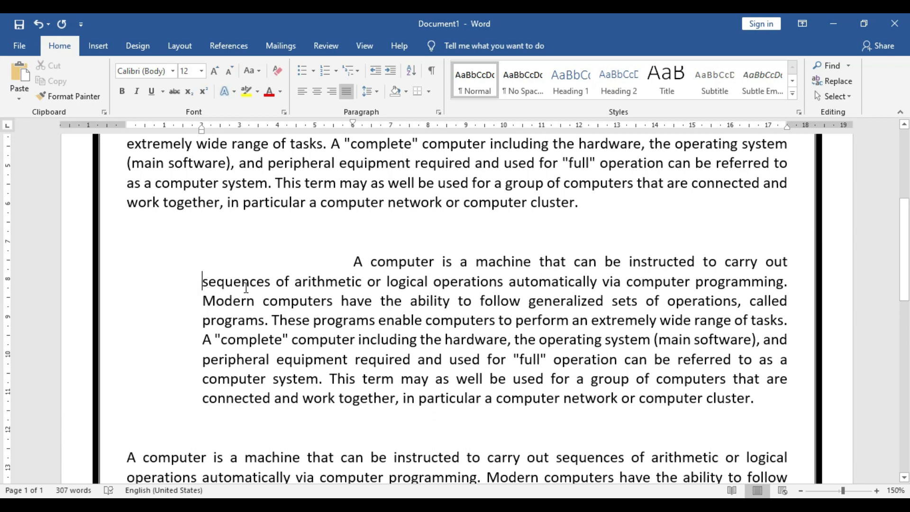
drag(314, 263, 775, 267)
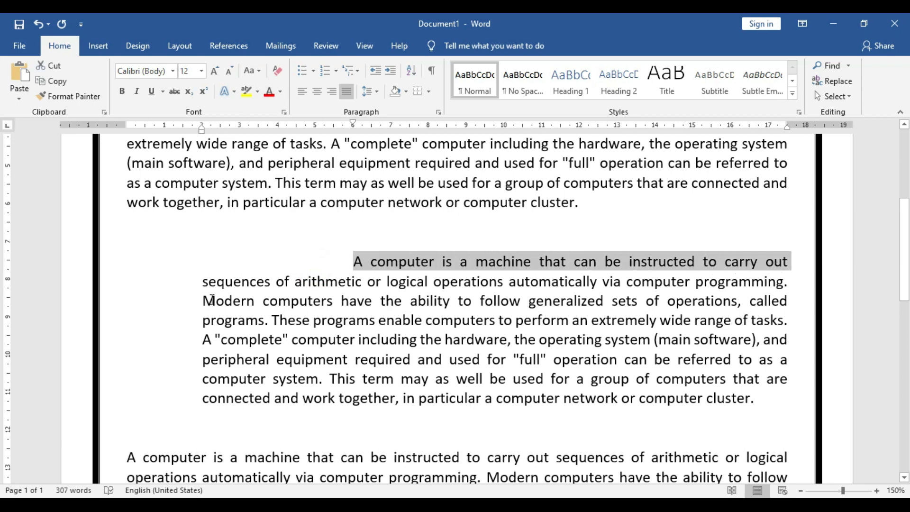
drag(175, 281, 354, 269)
click(344, 355)
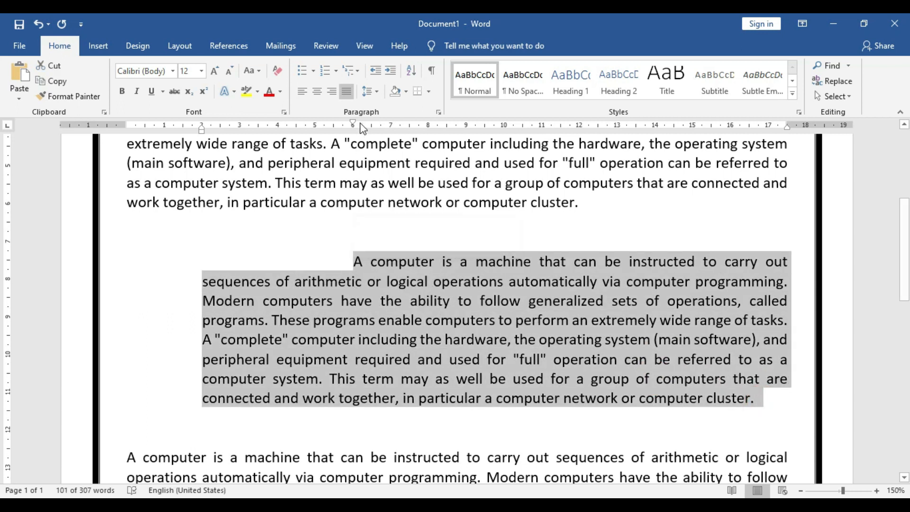
Step: Increase the second body paragraph's first-line indentation to 5 cm
click(373, 88)
click(416, 204)
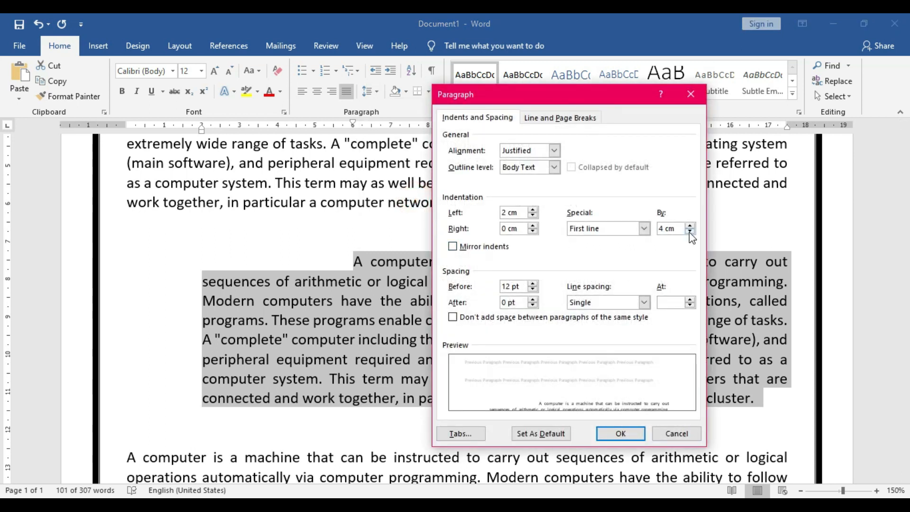
click(689, 231)
click(690, 226)
click(689, 225)
click(690, 224)
click(690, 224)
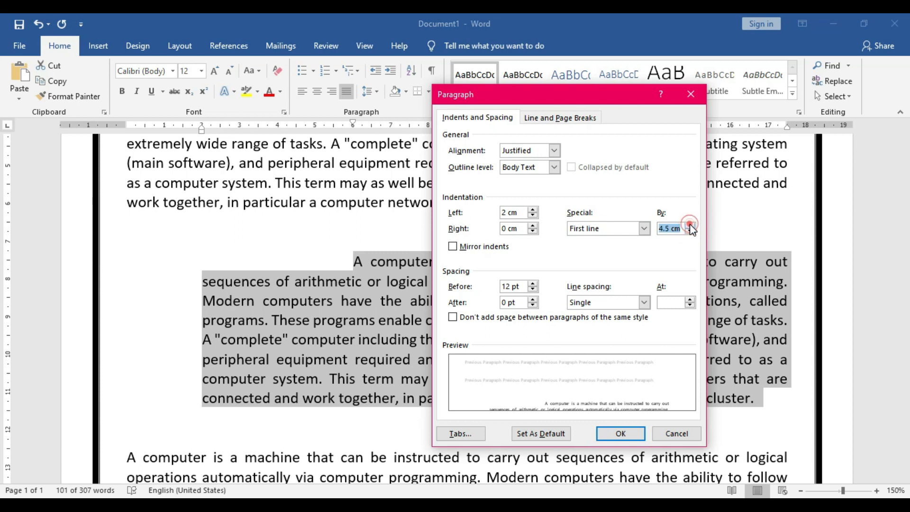
click(689, 224)
click(689, 223)
click(689, 224)
click(689, 224)
click(519, 213)
Step: Set the second body paragraph's right indentation to 2 cm and apply the paragraph settings
drag(528, 98, 416, 97)
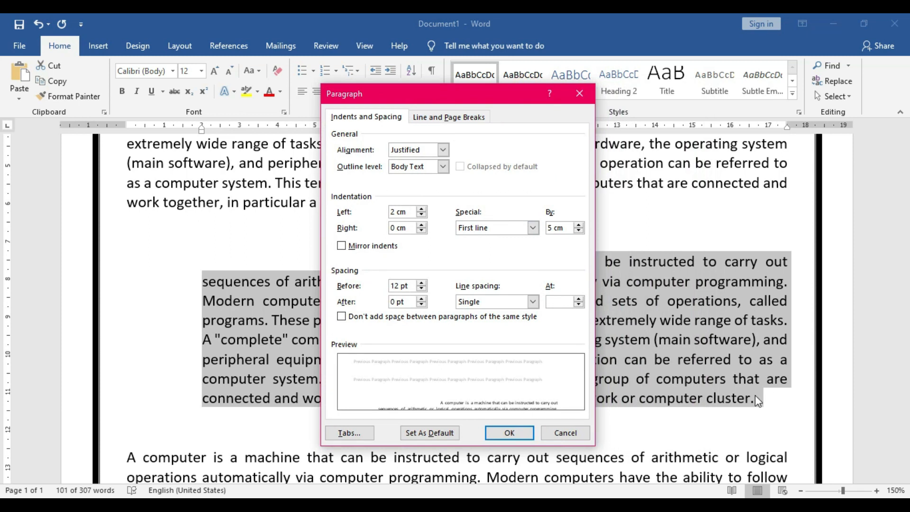
click(421, 224)
click(421, 224)
click(420, 225)
click(421, 224)
click(421, 225)
click(421, 224)
click(421, 225)
click(421, 225)
click(420, 225)
click(421, 225)
click(420, 224)
click(421, 224)
click(421, 225)
click(421, 225)
click(421, 225)
click(420, 225)
click(421, 225)
click(421, 225)
click(421, 225)
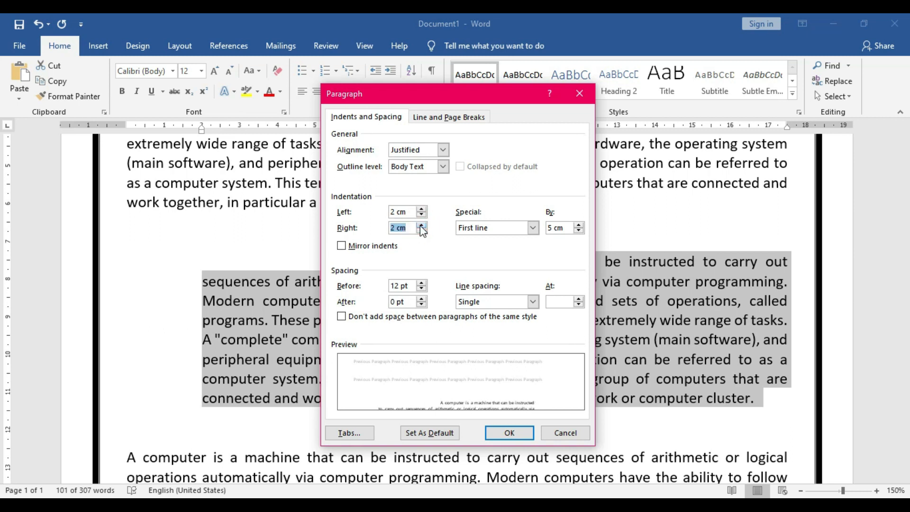
click(509, 432)
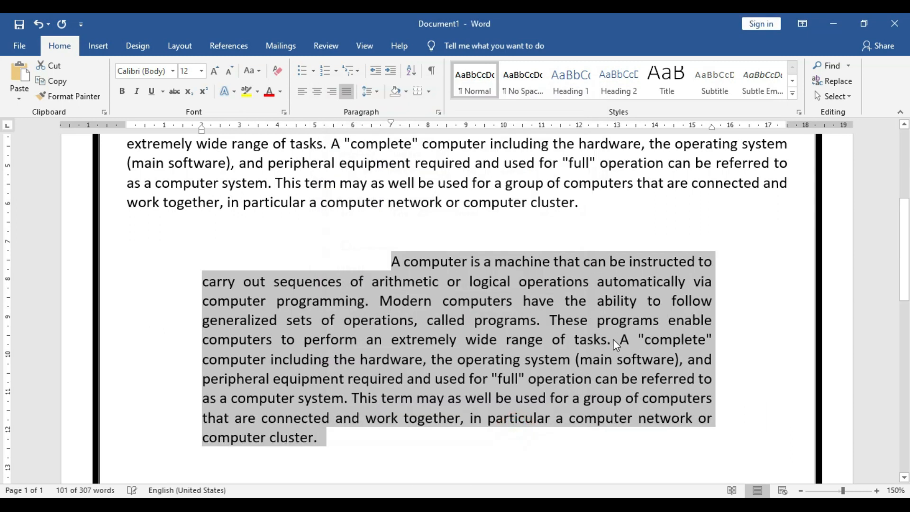
Step: Highlight the second body paragraph's first line and its remaining lines in turn to inspect their indentation
click(632, 320)
drag(392, 261, 708, 261)
click(394, 360)
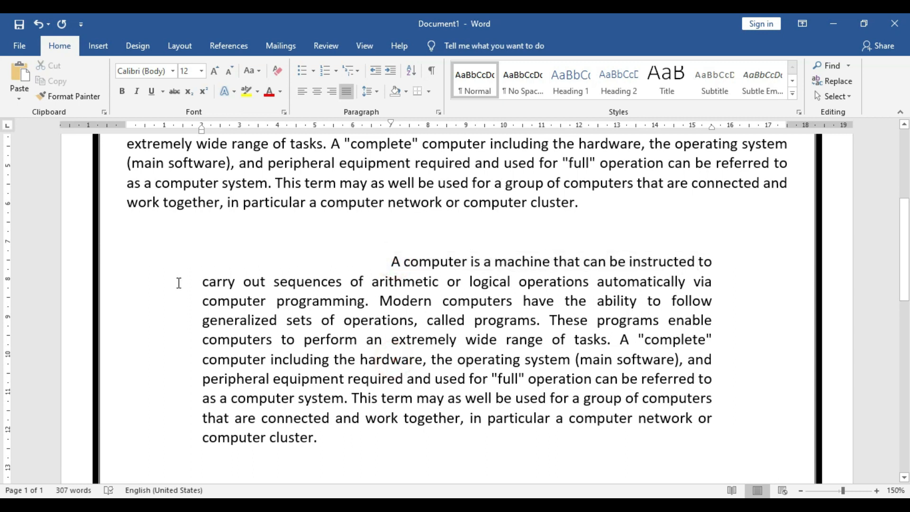
drag(203, 282, 234, 418)
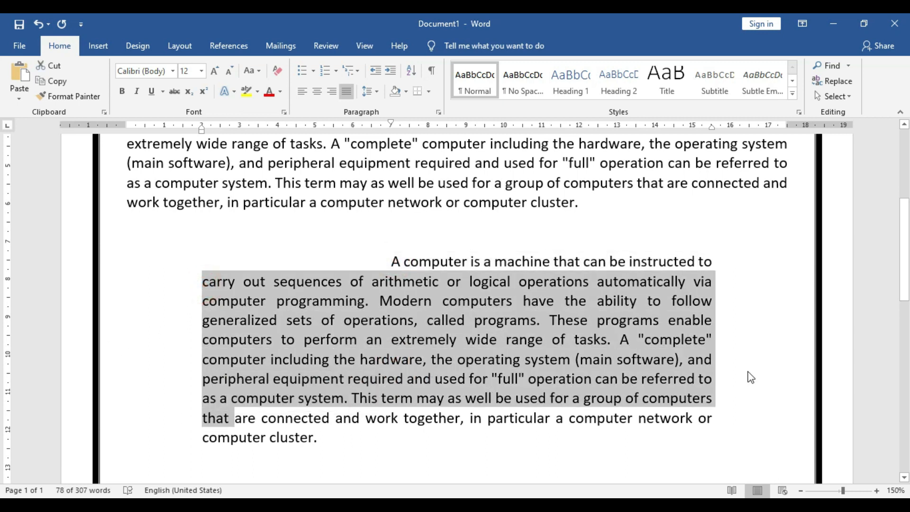
Step: Compare the second body paragraph's left and right edges with those of the neighbouring paragraphs
scroll(706, 314, up, 3)
scroll(705, 314, down, 1)
scroll(706, 314, up, 1)
scroll(727, 318, down, 2)
scroll(727, 318, down, 1)
scroll(667, 316, down, 3)
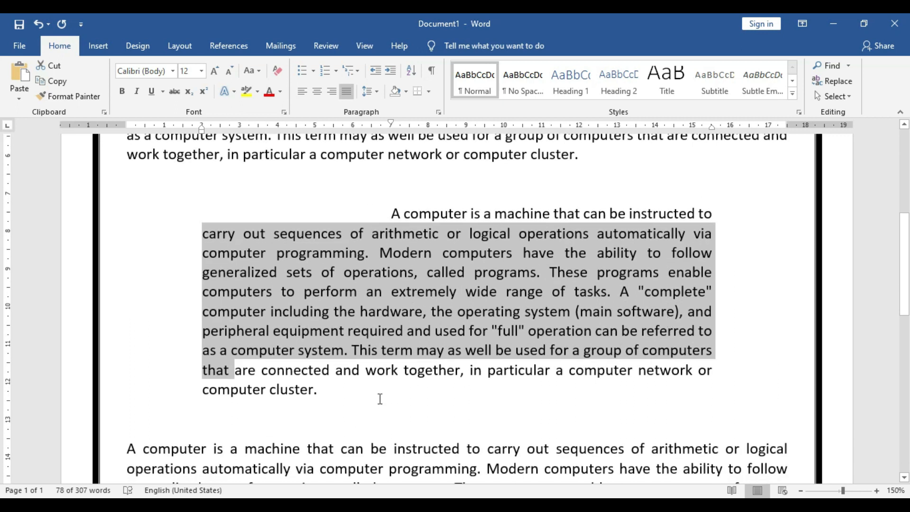
drag(336, 393, 402, 215)
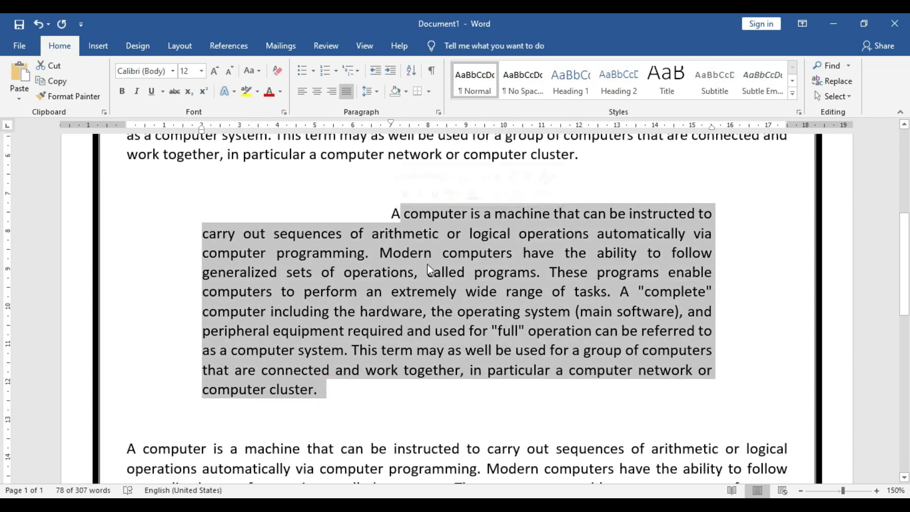
scroll(475, 317, up, 6)
click(558, 322)
scroll(558, 322, down, 6)
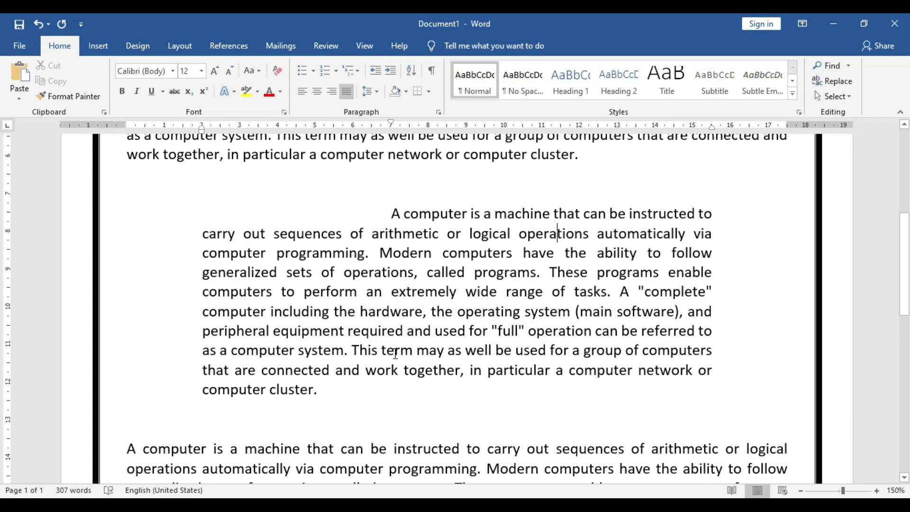
Step: Set the third body paragraph's special indentation to Hanging by 1.27 cm
scroll(429, 315, down, 10)
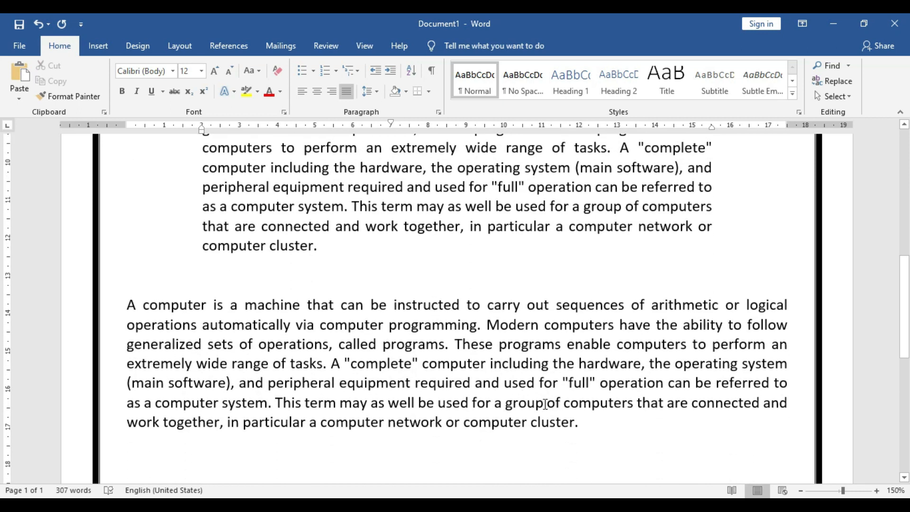
drag(589, 430, 135, 308)
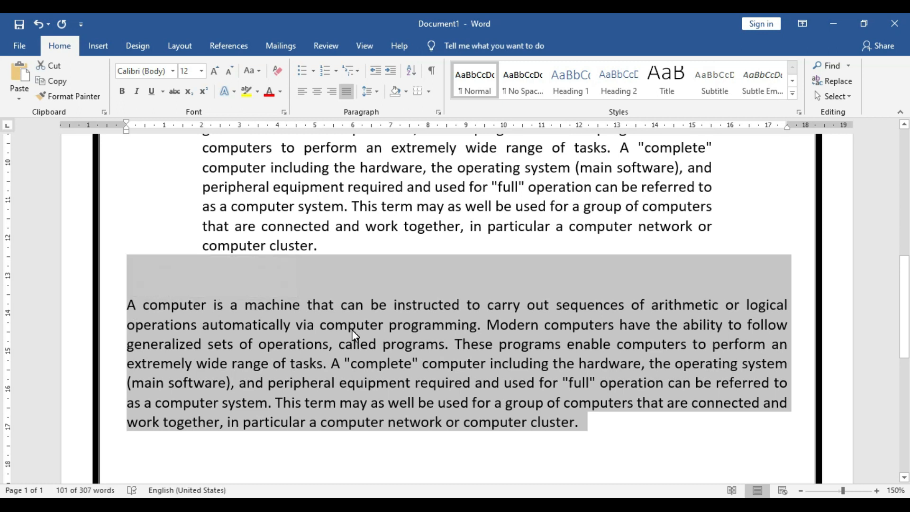
click(376, 92)
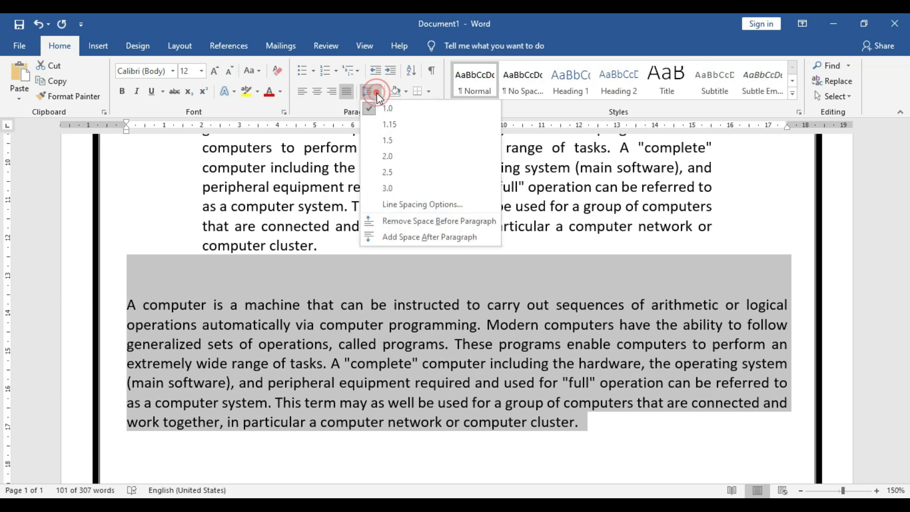
click(406, 204)
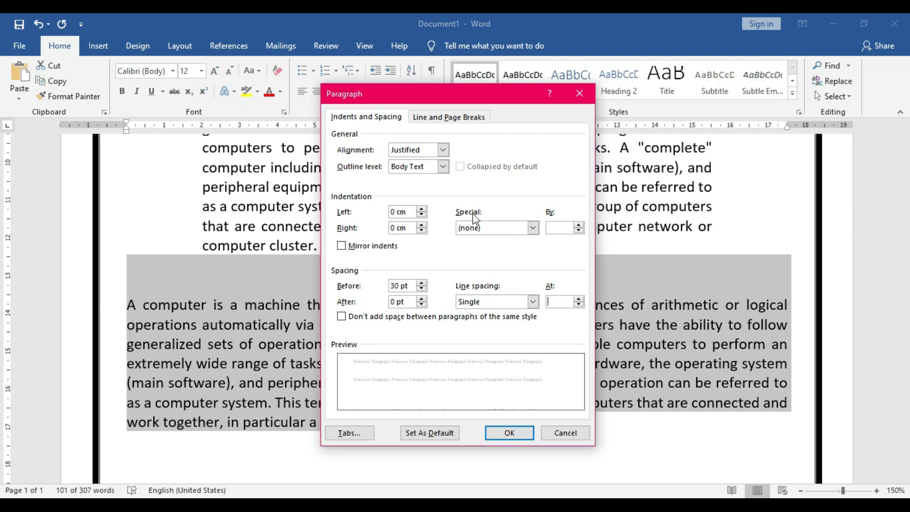
click(531, 228)
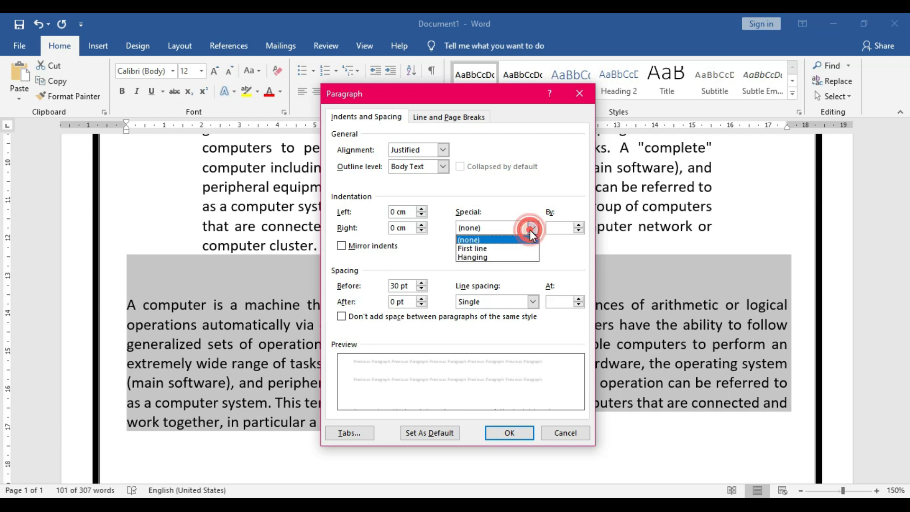
click(509, 248)
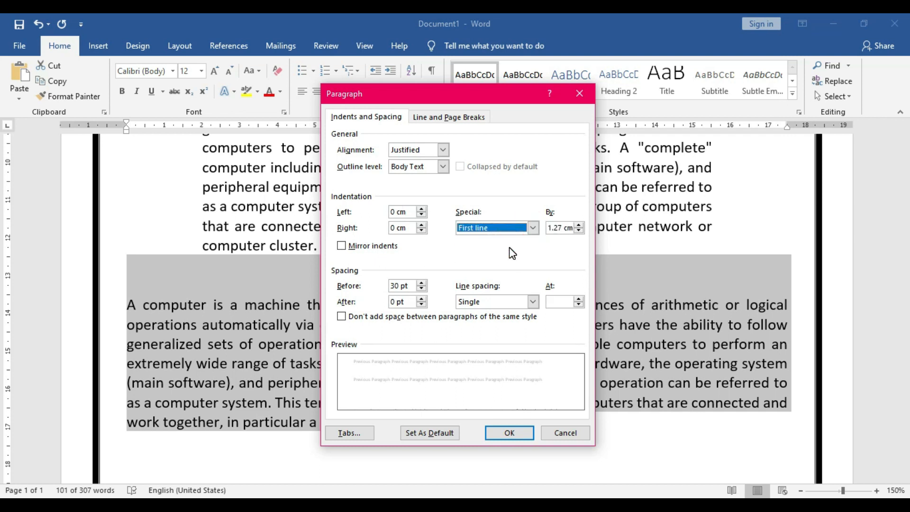
click(533, 229)
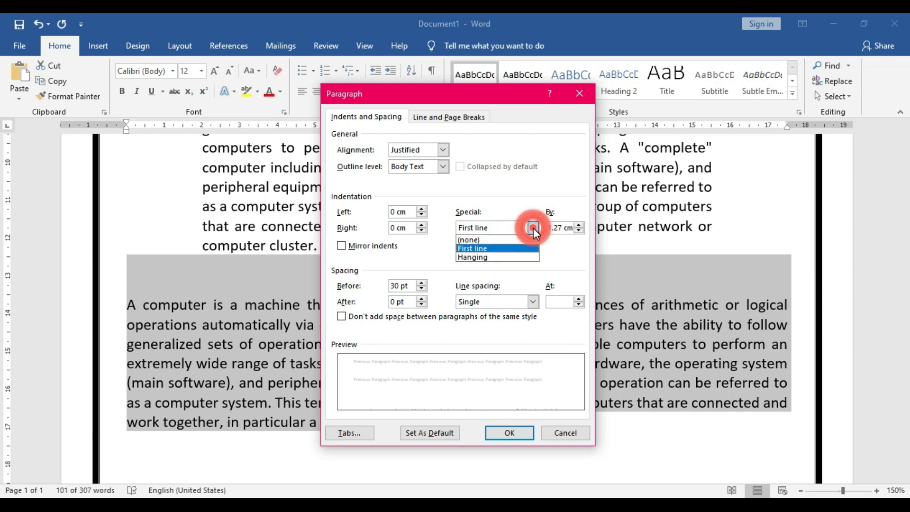
click(498, 257)
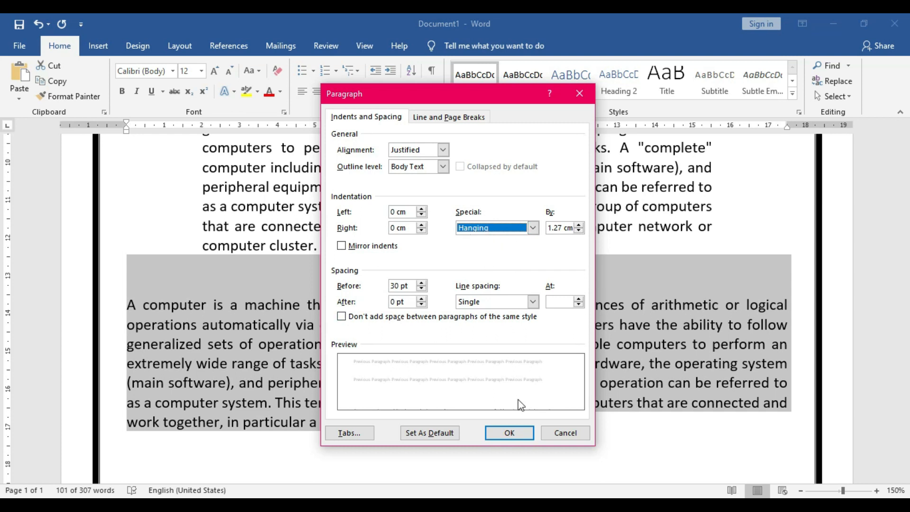
click(520, 436)
Step: Highlight the third body paragraph's first line and its hanging lines in turn to compare where they begin
click(367, 363)
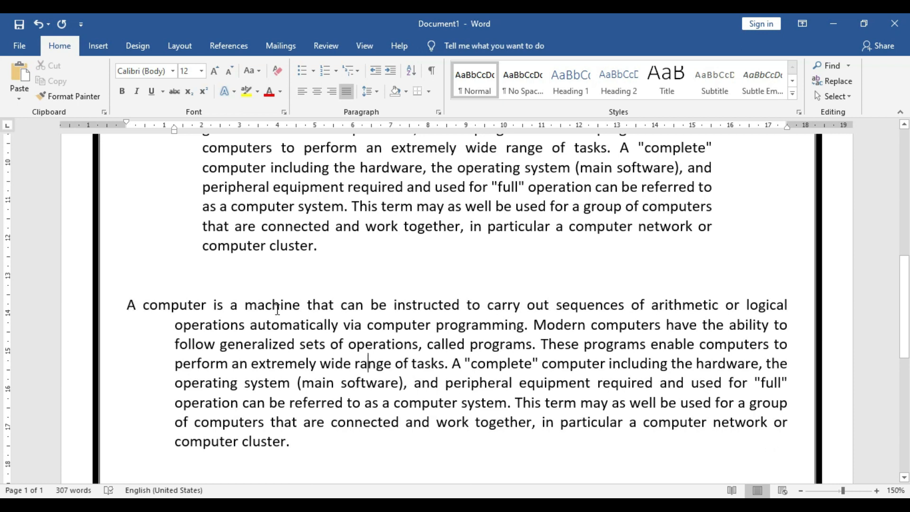
drag(128, 305, 483, 304)
drag(288, 441, 173, 325)
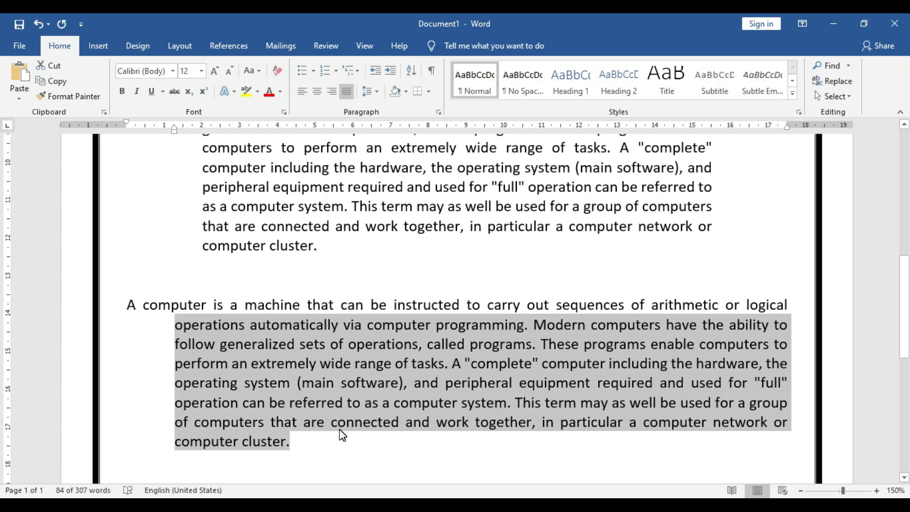
Step: Set the third body paragraph's hanging indentation to 4 cm
drag(314, 433, 129, 301)
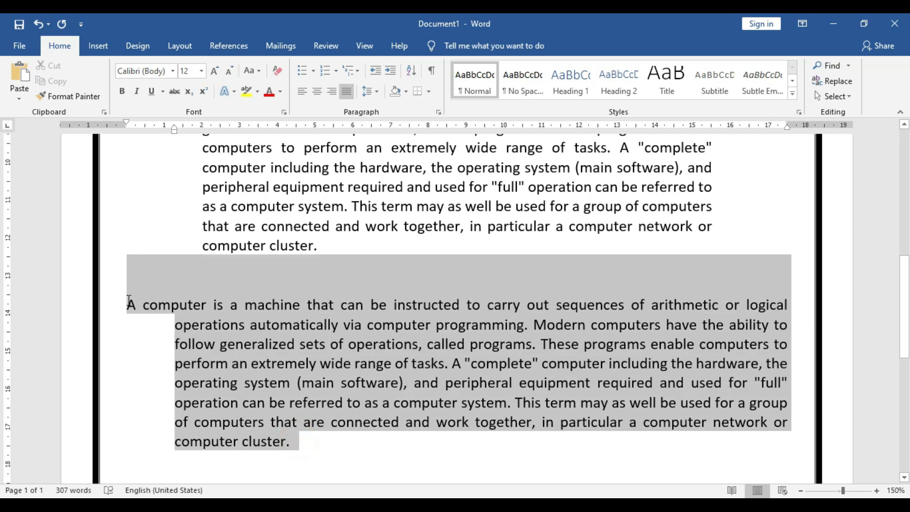
click(377, 90)
click(420, 203)
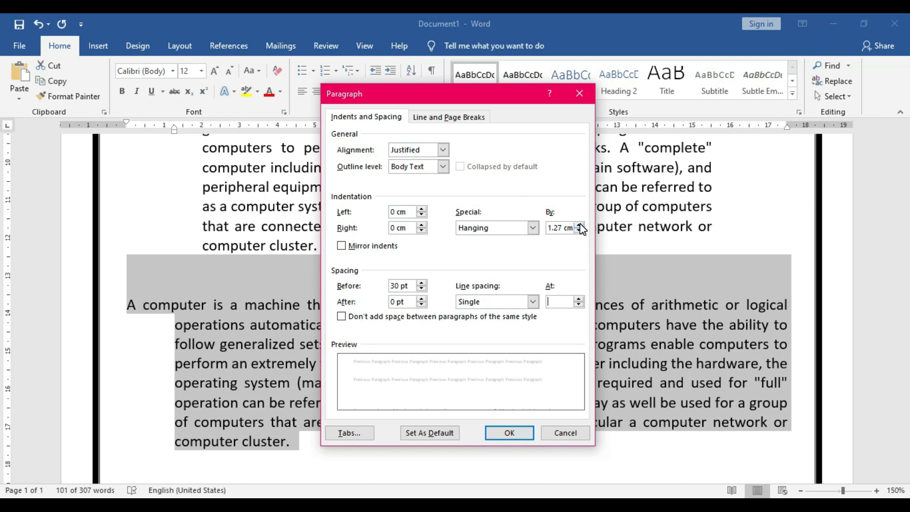
click(579, 225)
double_click(579, 225)
click(553, 227)
text(4)
click(509, 433)
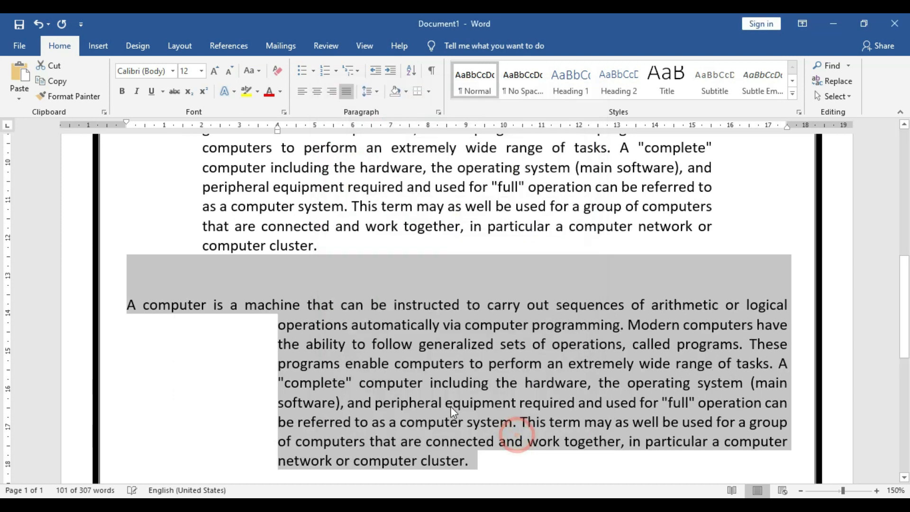
Step: Review the third body paragraph's hanging indentation and select the whole paragraph
click(432, 382)
scroll(447, 381, down, 1)
scroll(460, 393, up, 1)
scroll(469, 400, down, 2)
drag(475, 365, 132, 211)
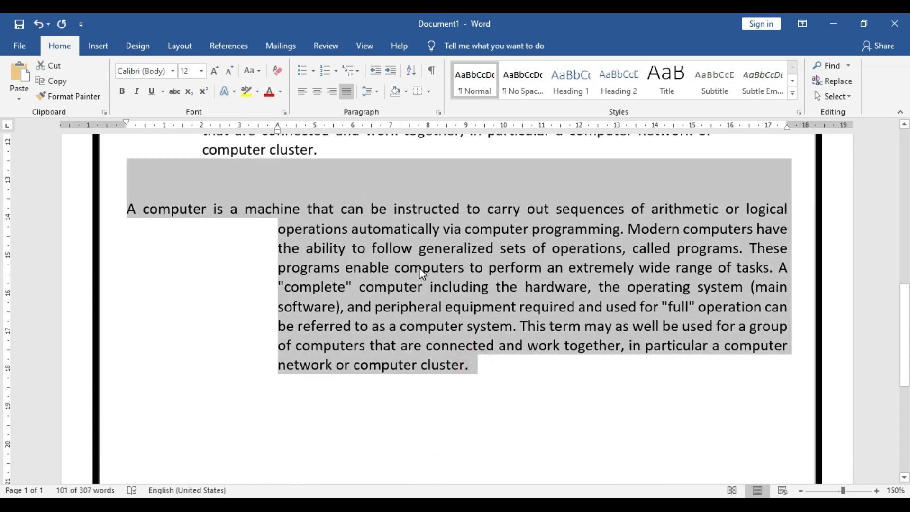
Step: Compare the third body paragraph's hanging indentation with the indentation of the paragraphs above it
scroll(289, 301, up, 2)
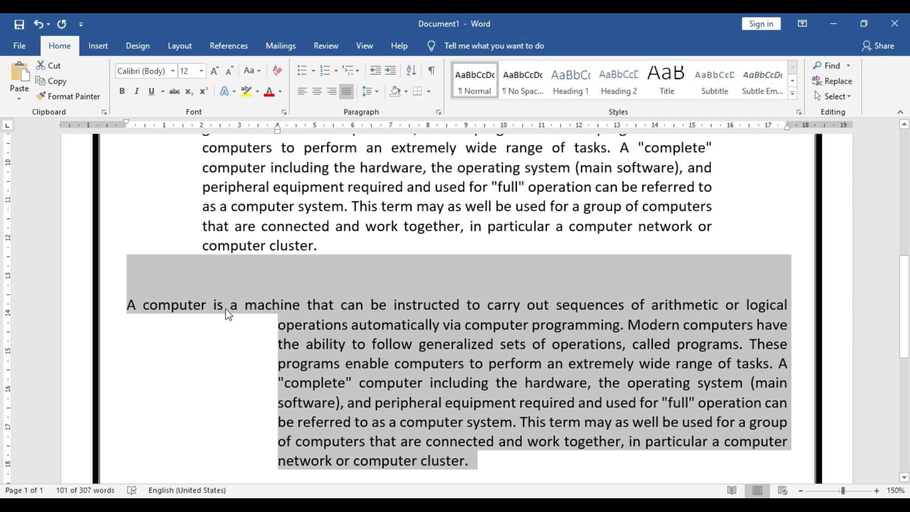
scroll(488, 308, down, 2)
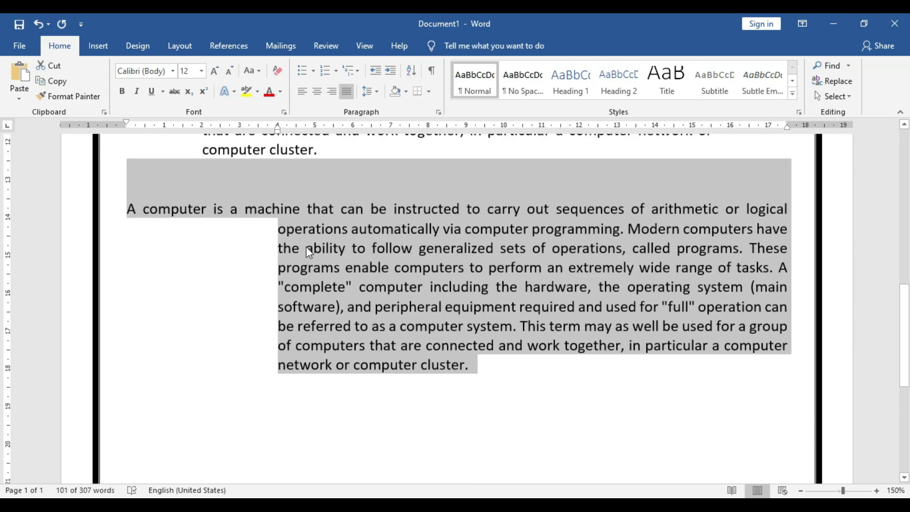
scroll(509, 366, up, 1)
scroll(508, 362, up, 2)
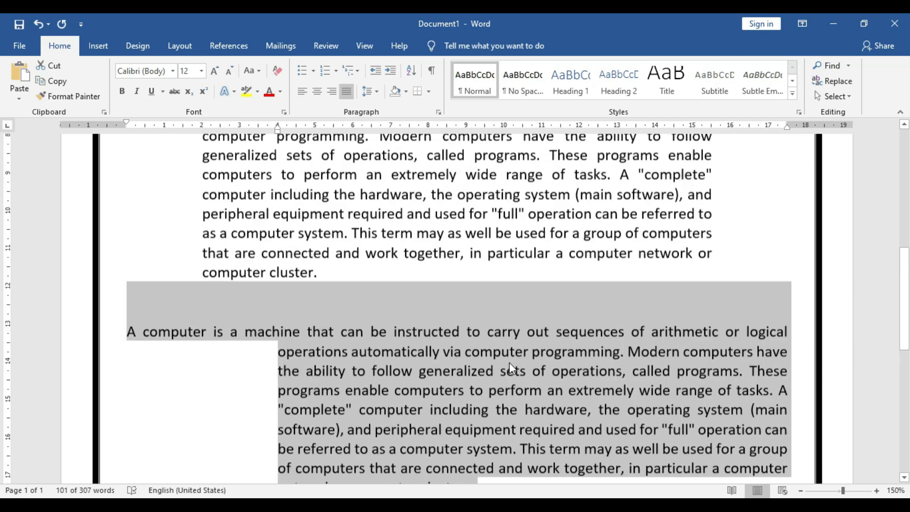
scroll(509, 363, down, 2)
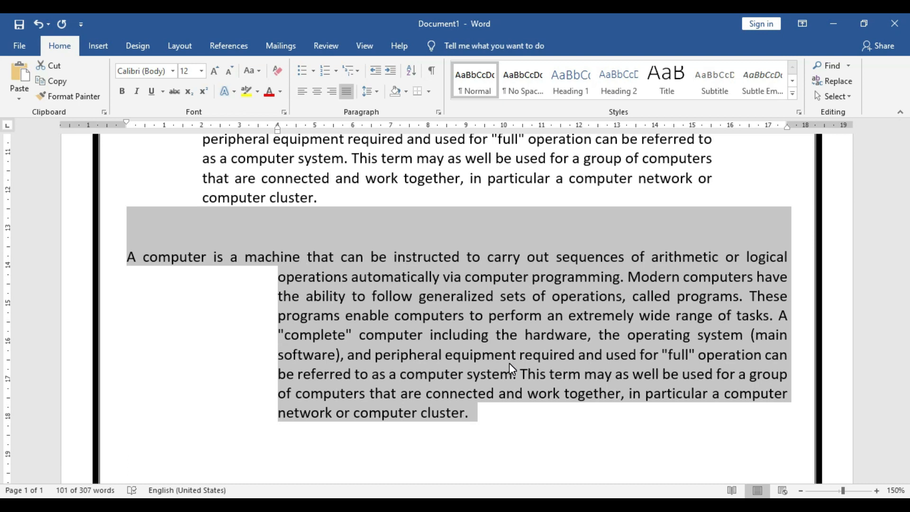
scroll(509, 363, up, 6)
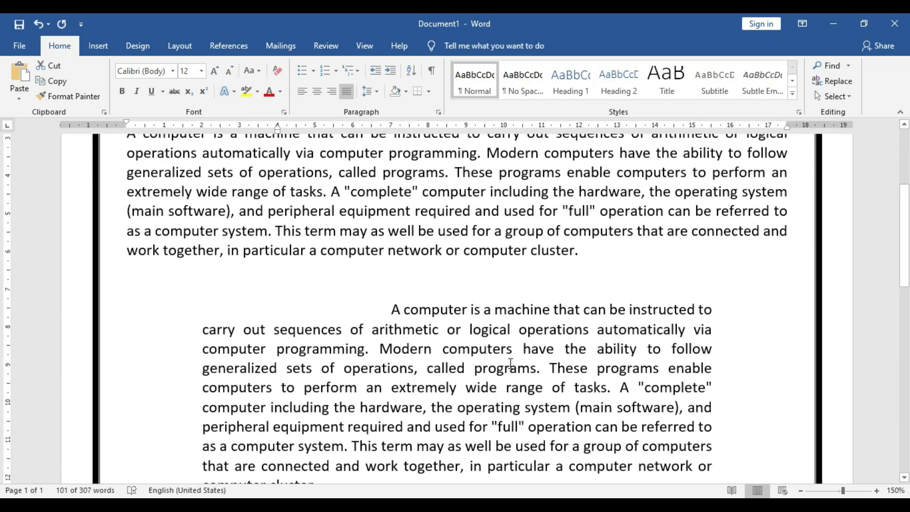
scroll(509, 363, up, 2)
scroll(510, 363, down, 6)
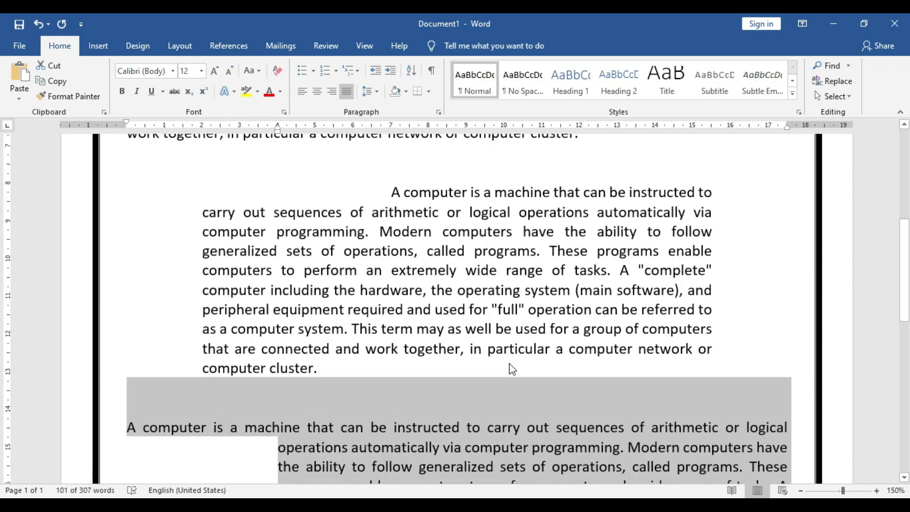
scroll(510, 363, down, 3)
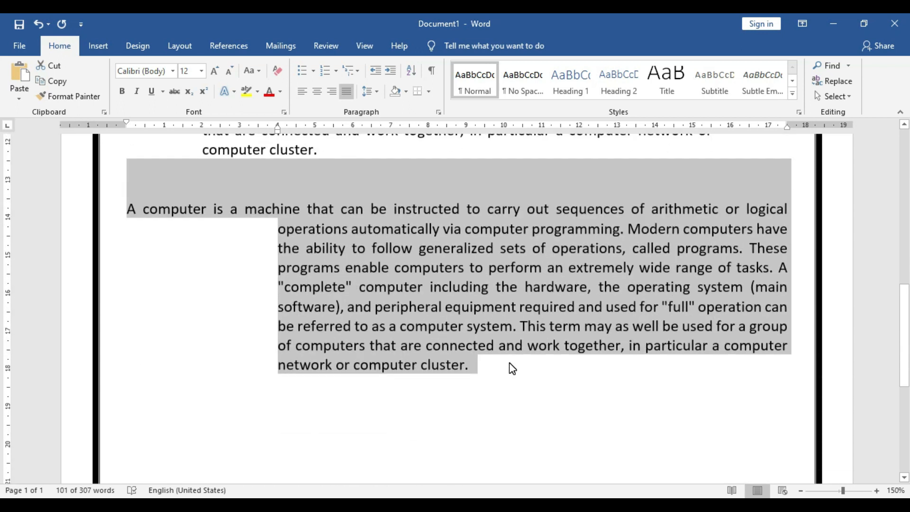
Step: Set the third body paragraph's right indentation to 1 cm in the paragraph settings
drag(480, 364, 126, 204)
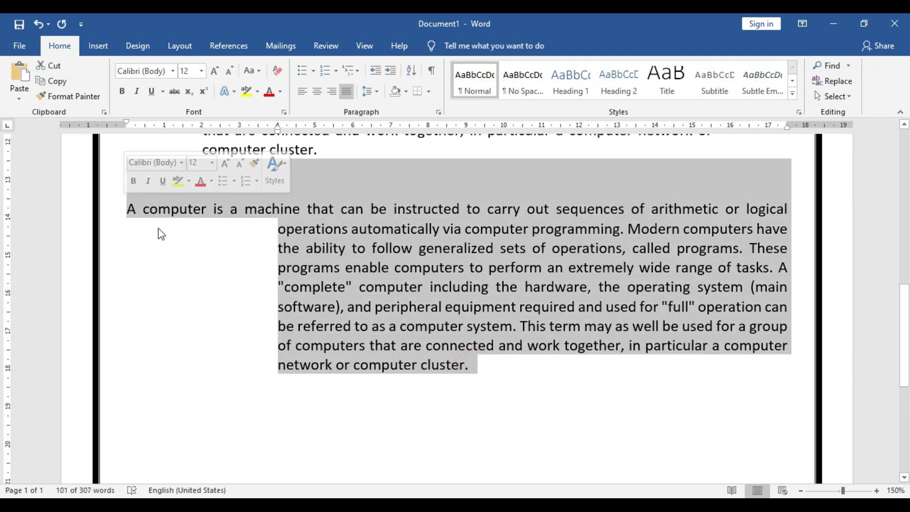
click(376, 91)
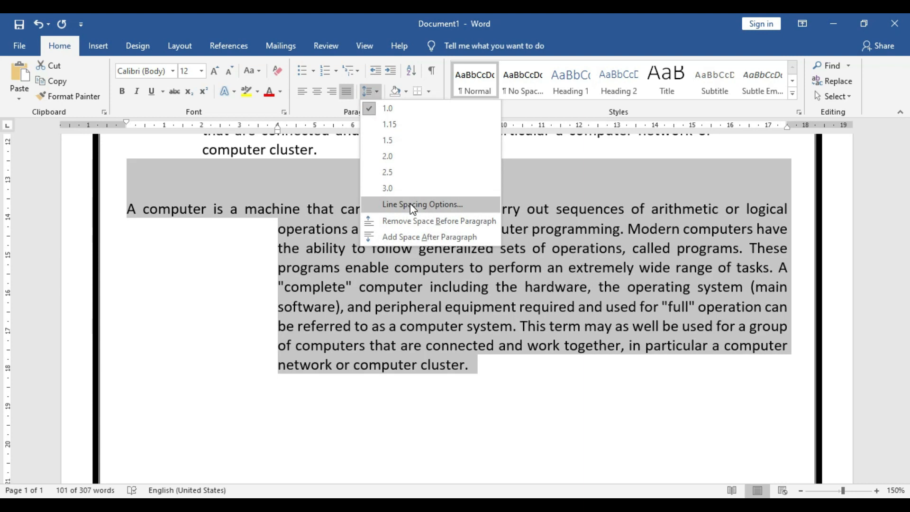
click(410, 204)
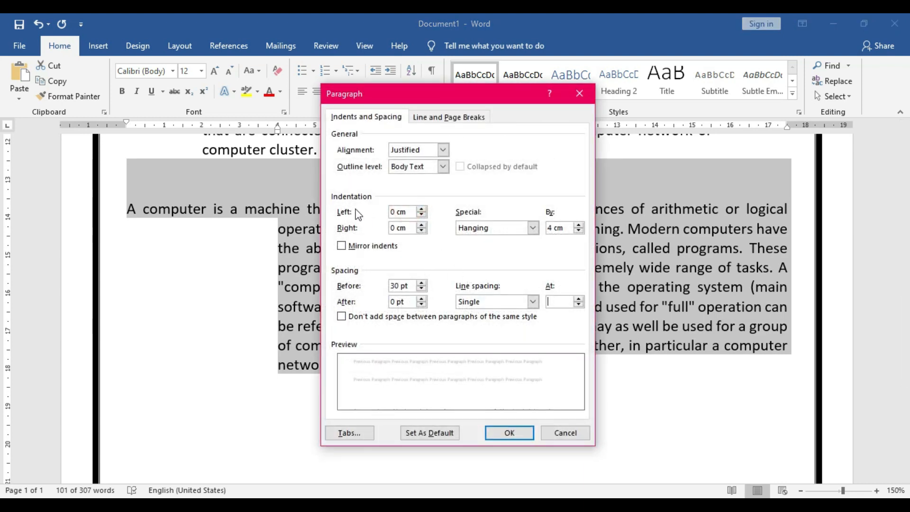
drag(441, 94, 374, 133)
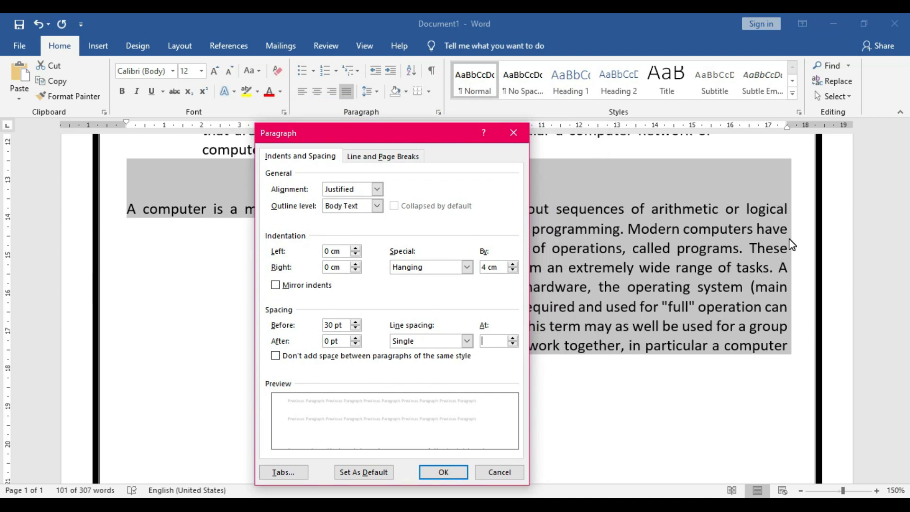
click(356, 270)
click(355, 264)
click(333, 266)
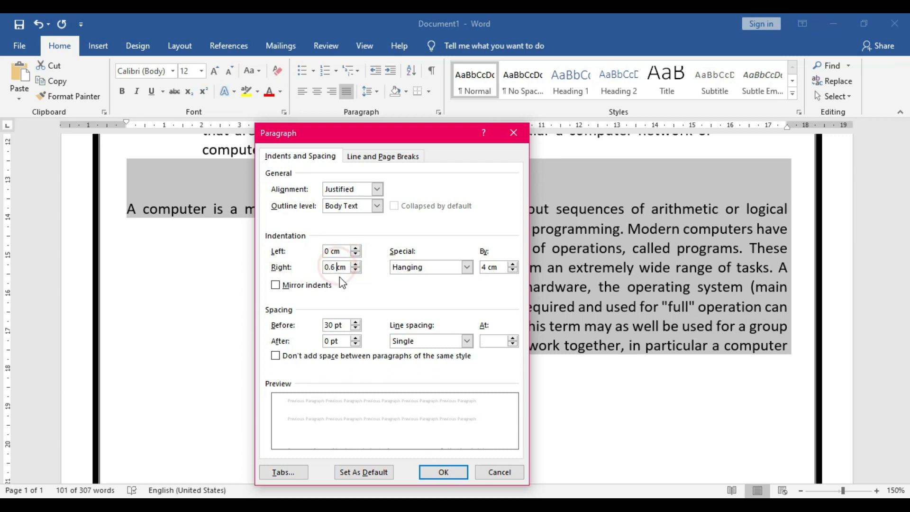
click(333, 268)
key(BackSpace)
key(BackSpace)
key(Delete)
text(1)
Step: Set the third body paragraph's left indentation to 1 cm and apply the paragraph settings
double_click(332, 251)
text(1)
click(444, 471)
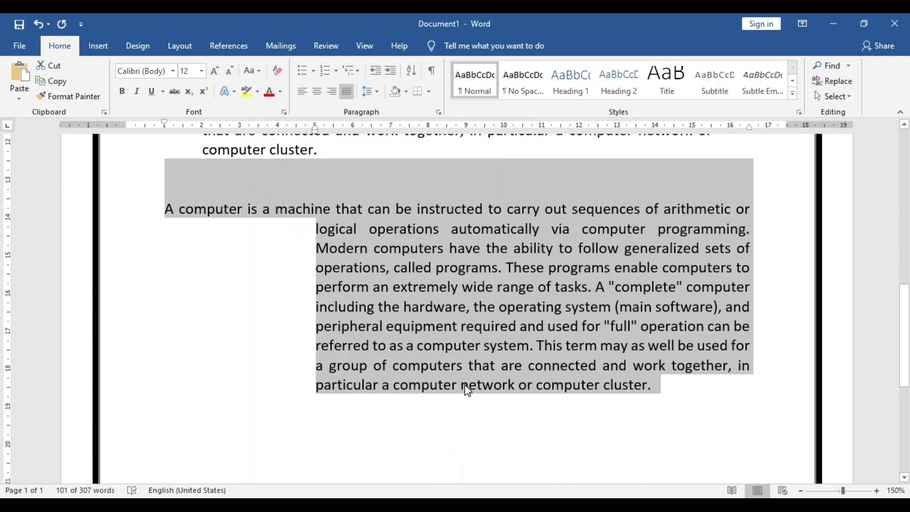
scroll(464, 384, up, 3)
scroll(267, 374, down, 2)
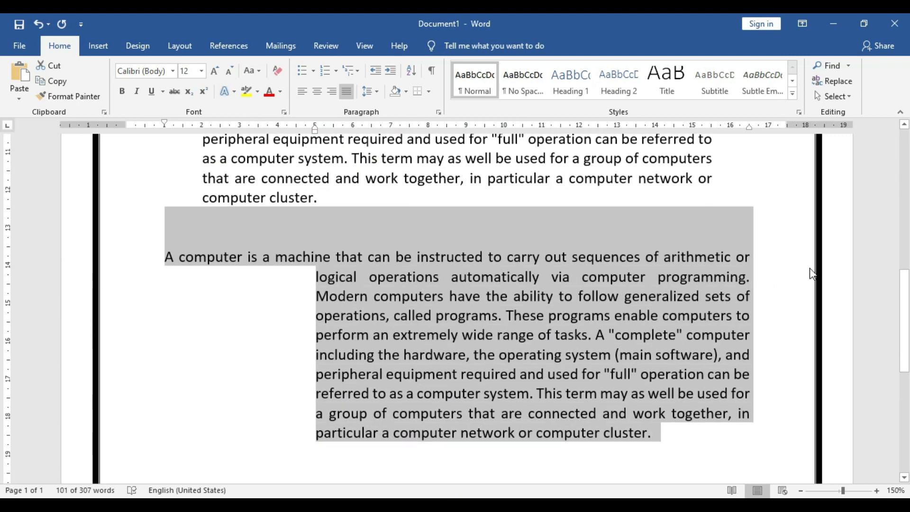
scroll(664, 308, up, 1)
scroll(640, 317, down, 2)
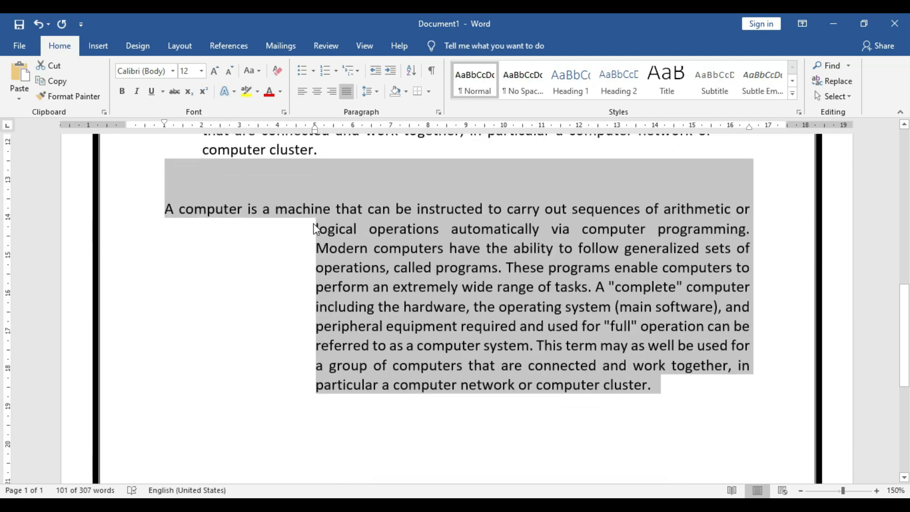
scroll(674, 381, up, 1)
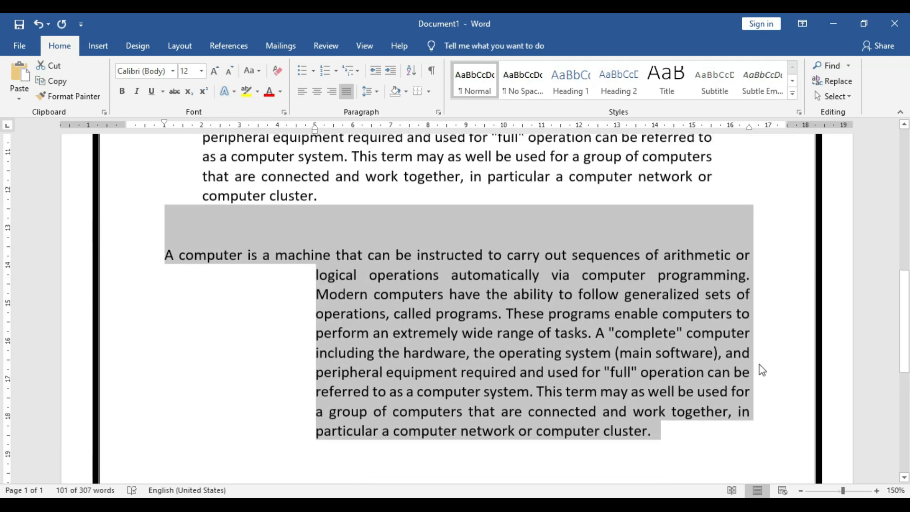